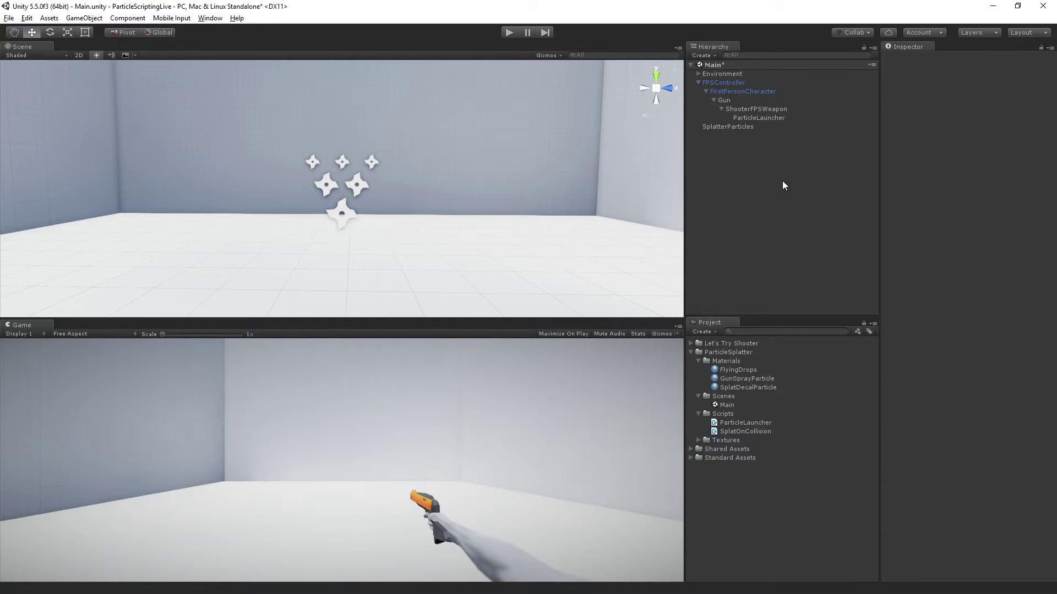
Create a default Particle System object in the Main scene from the Hierarchy
right_click(721, 158)
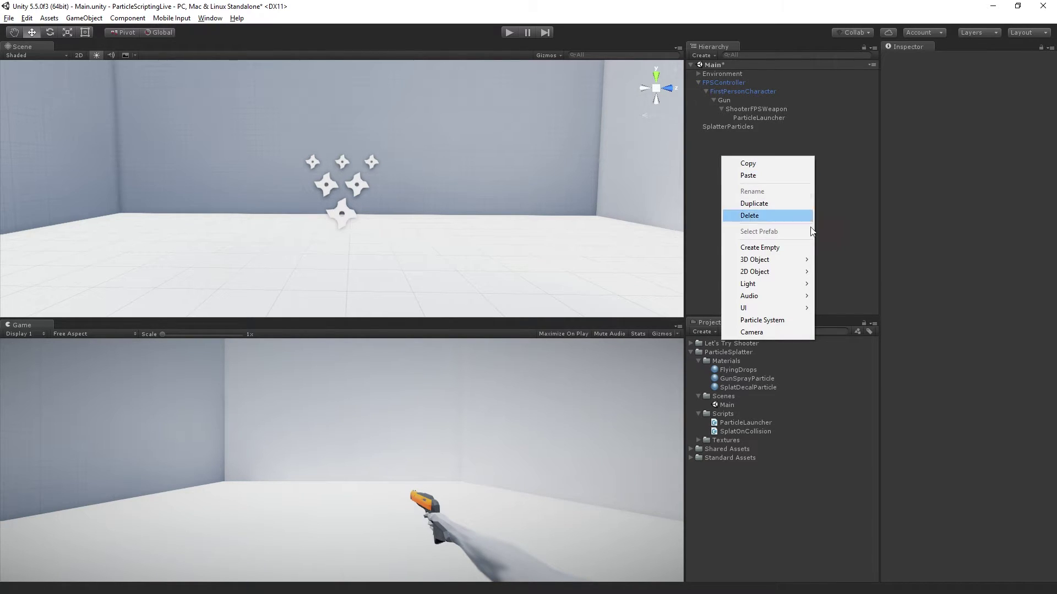
left_click(793, 319)
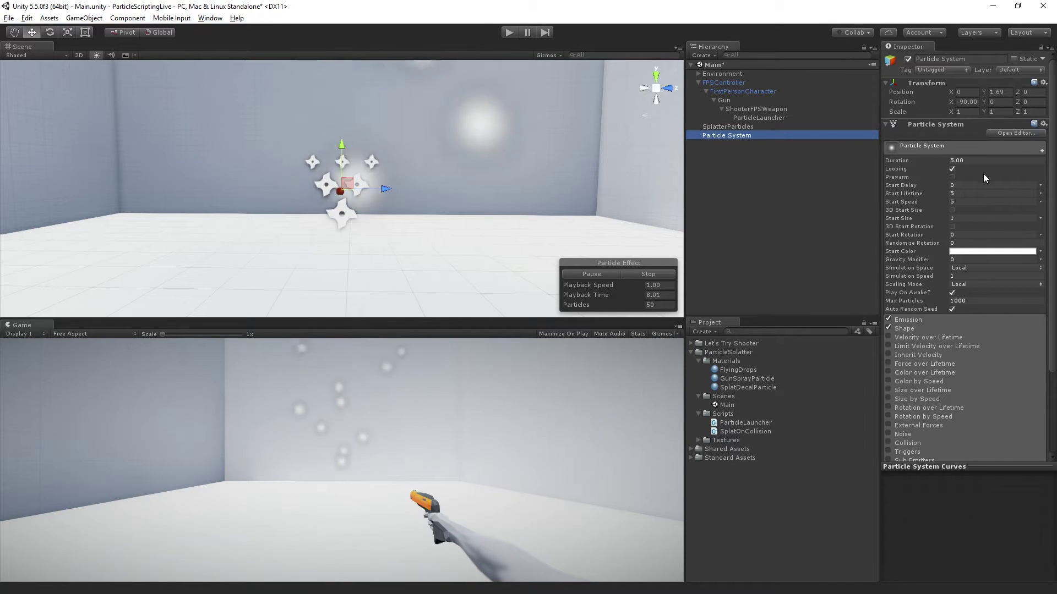
Disable Looping and the Emission and Shape modules, and expand the Renderer module
left_click(952, 169)
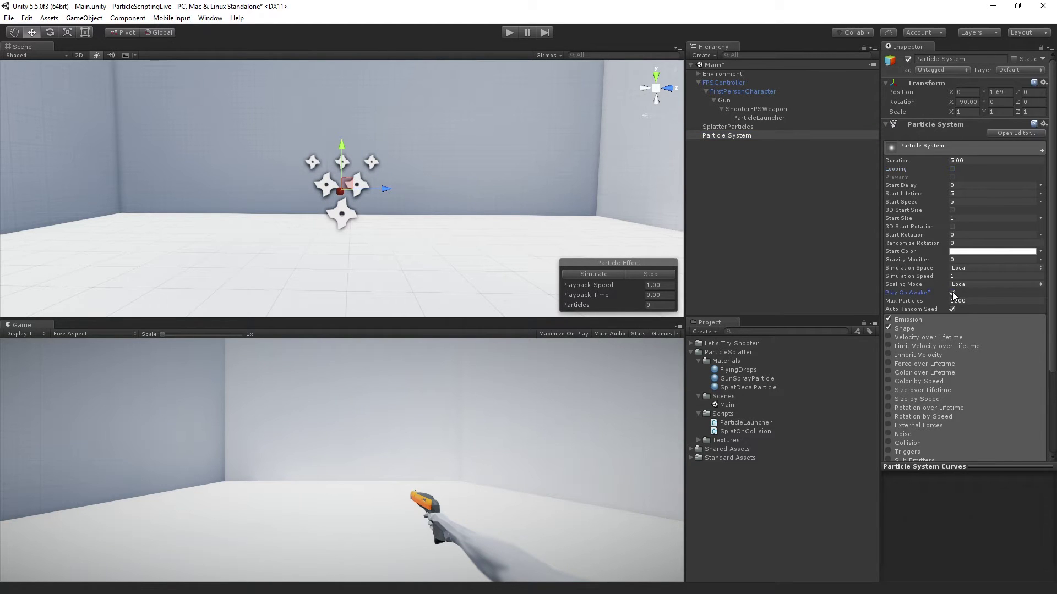
left_click(888, 319)
left_click(888, 328)
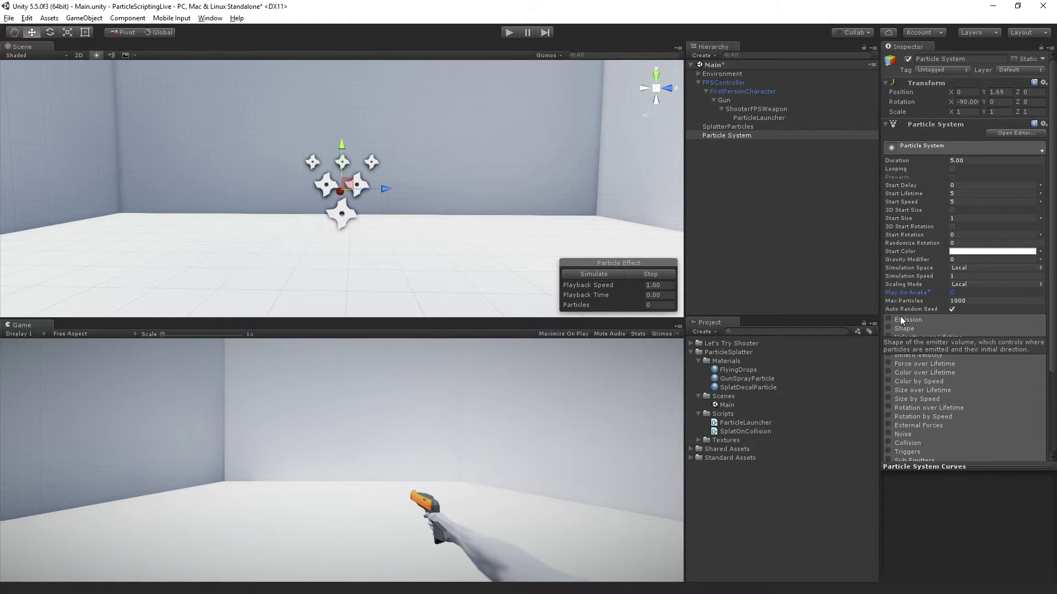
scroll(908, 297, "down", 3)
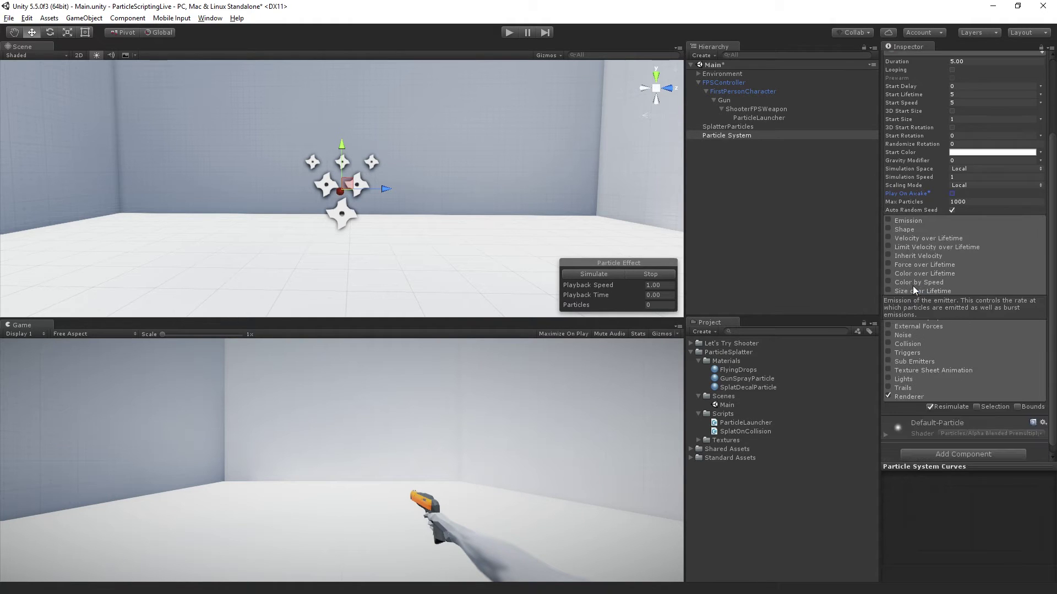
left_click(916, 395)
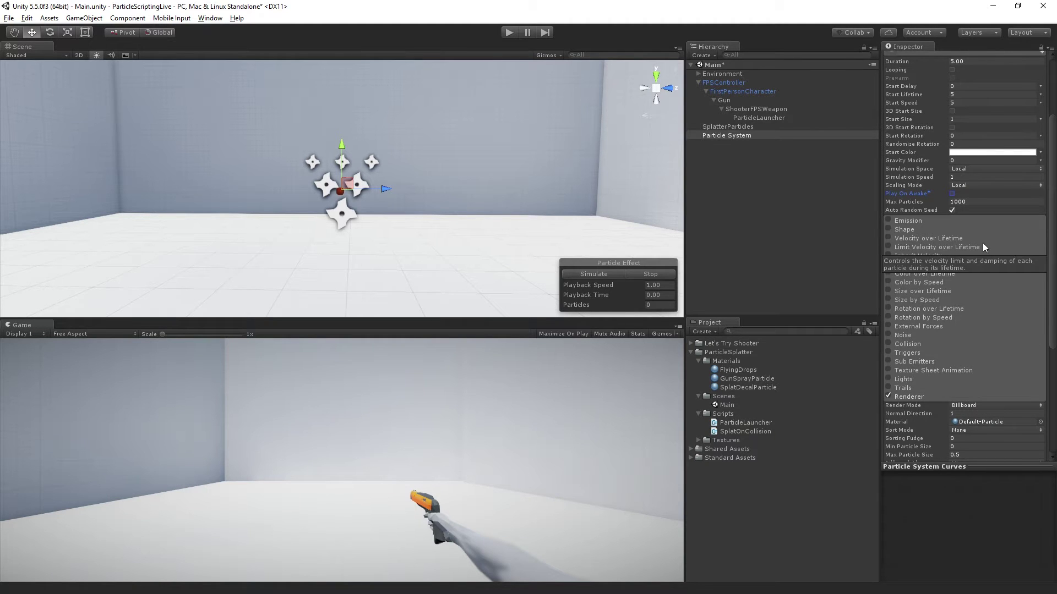
scroll(984, 248, "up", 1)
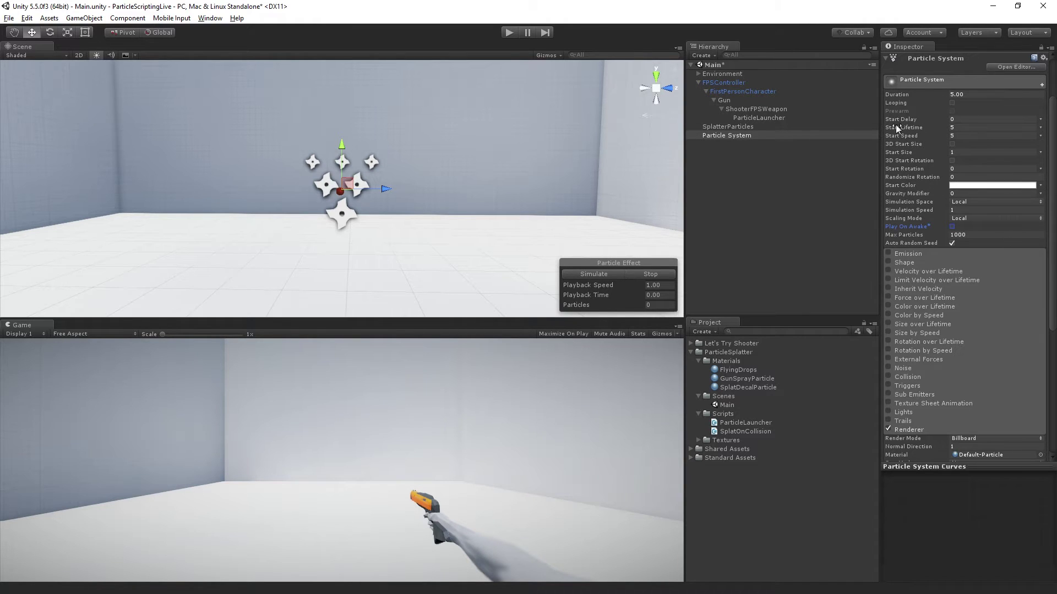
left_click(976, 201)
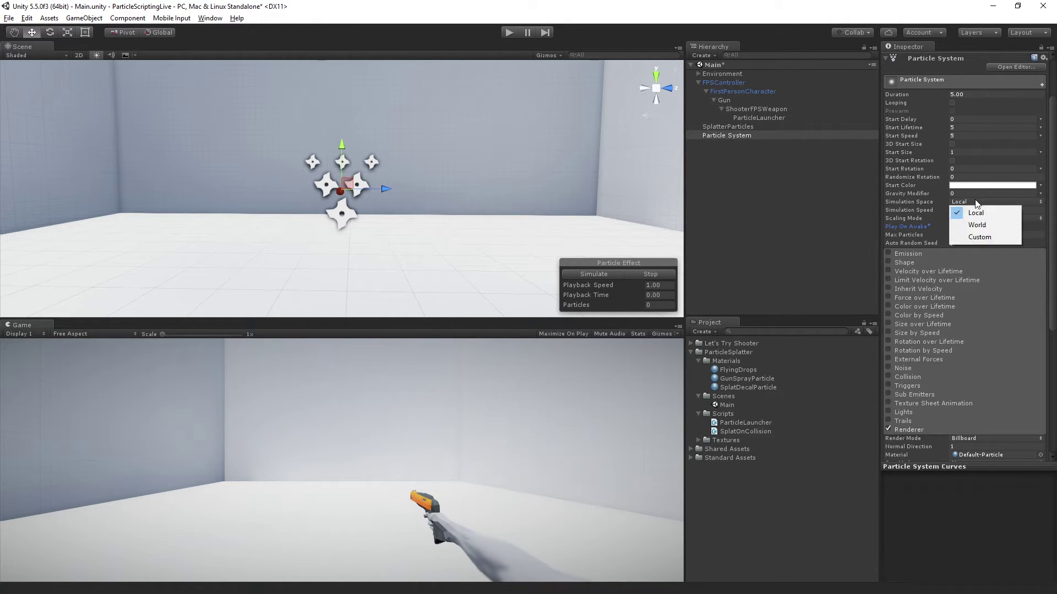
Change the Particle System's Simulation Space from Local to World
left_click(1005, 226)
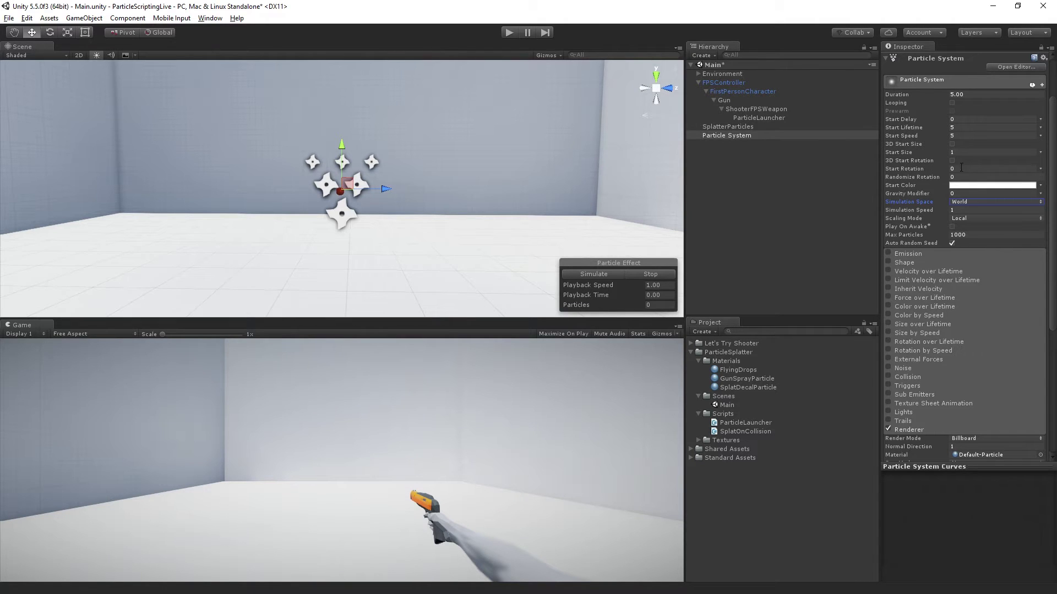
scroll(976, 219, "down", 3)
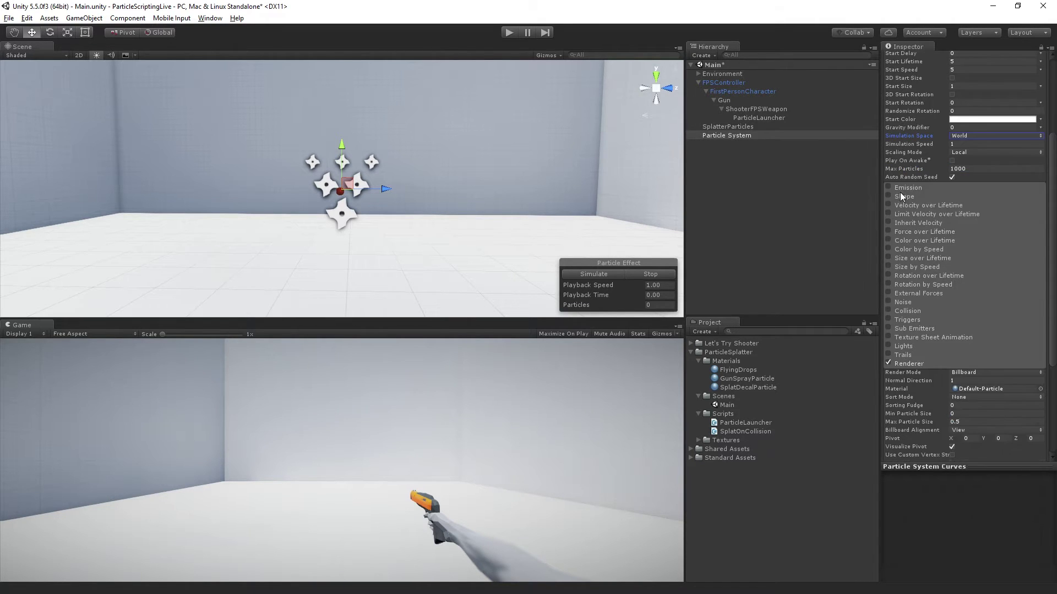
scroll(977, 281, "down", 5)
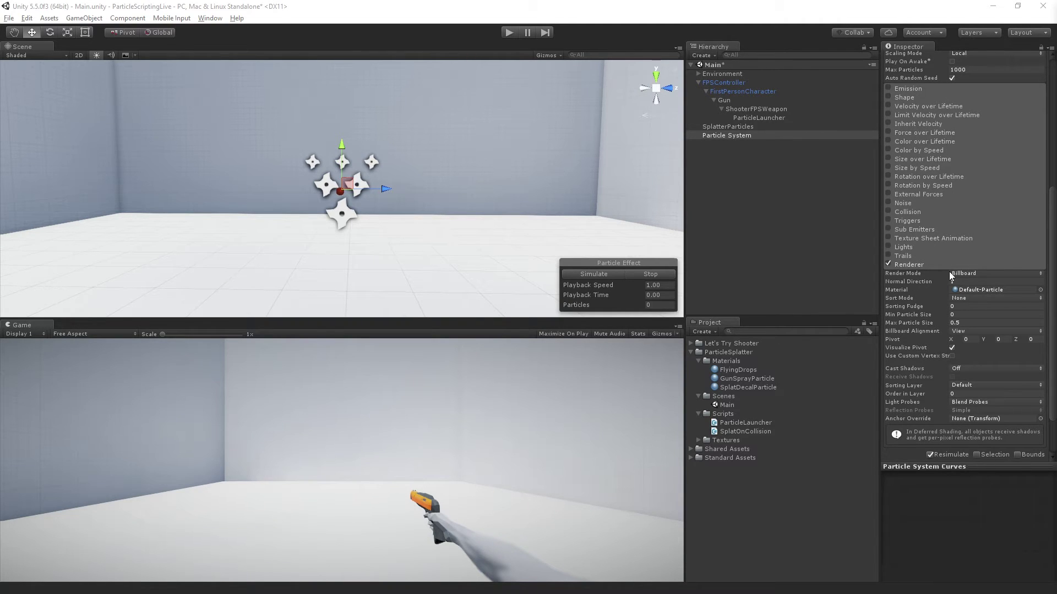
Re-enable the Emission module and simulate the particle preview in the Scene view
left_click(889, 89)
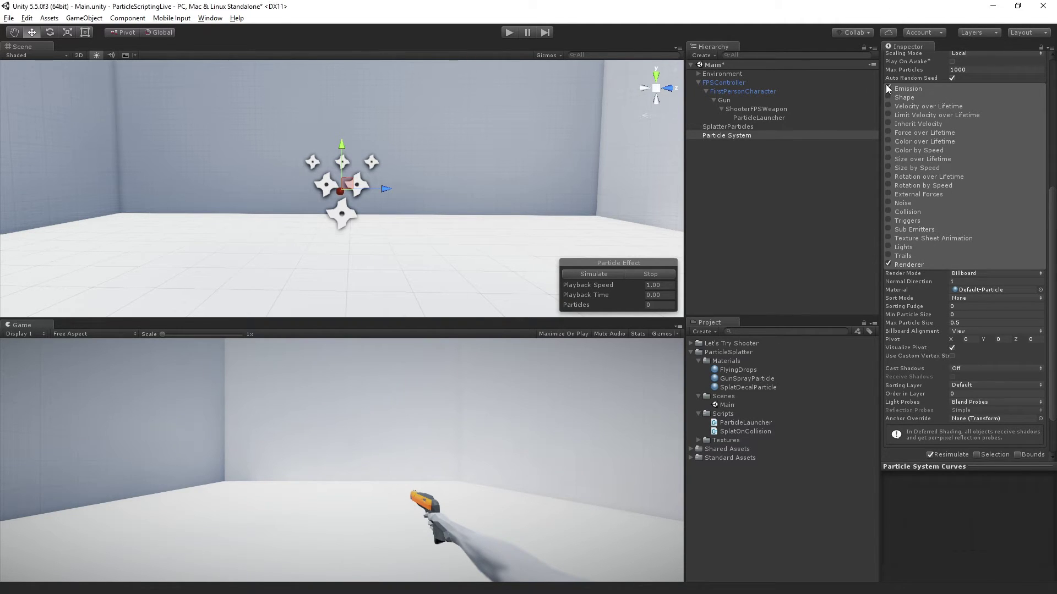
scroll(924, 103, "up", 3)
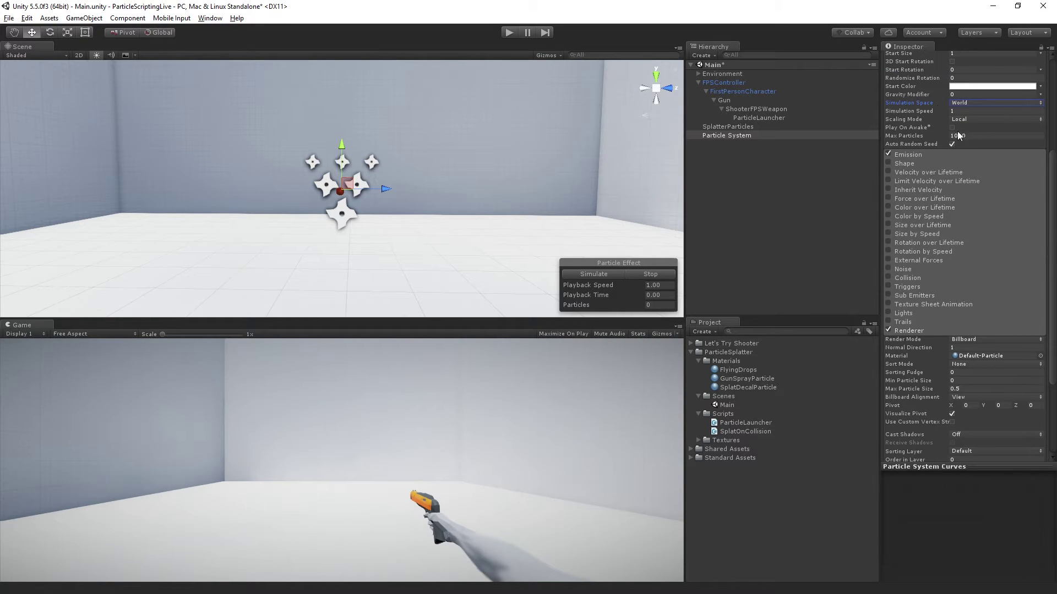
left_click(576, 275)
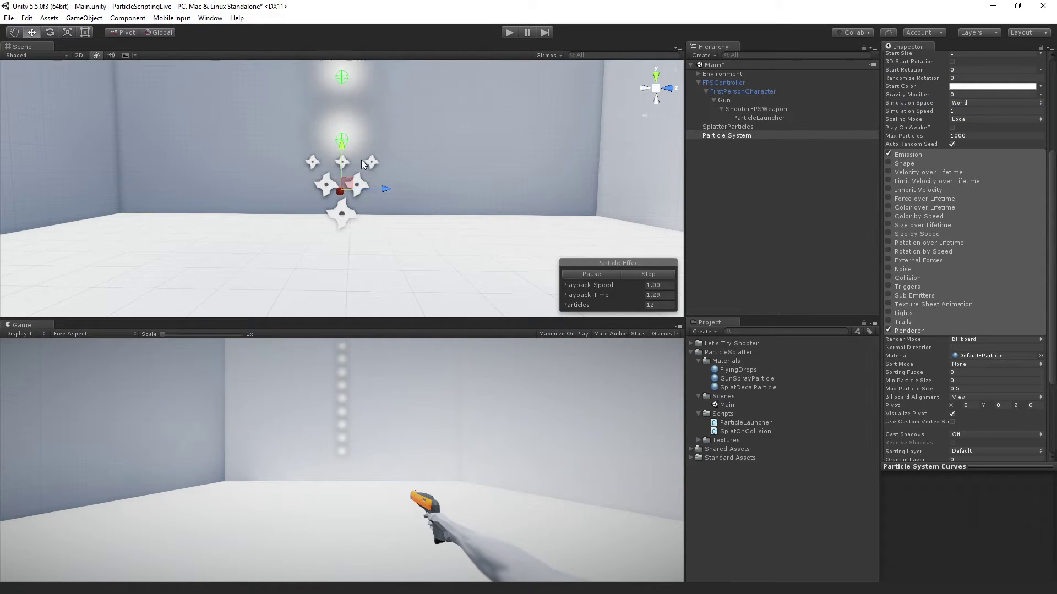
scroll(361, 160, "down", 2)
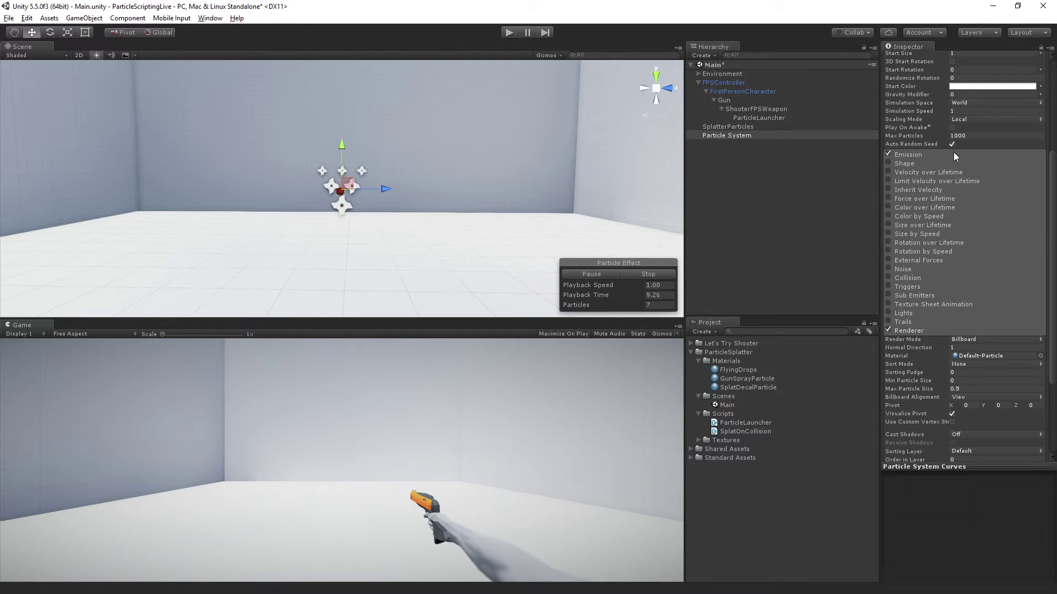
Re-enable Looping, restart the preview, and orbit around the rising column of 50 particles
scroll(953, 151, "up", 3)
left_click(952, 70)
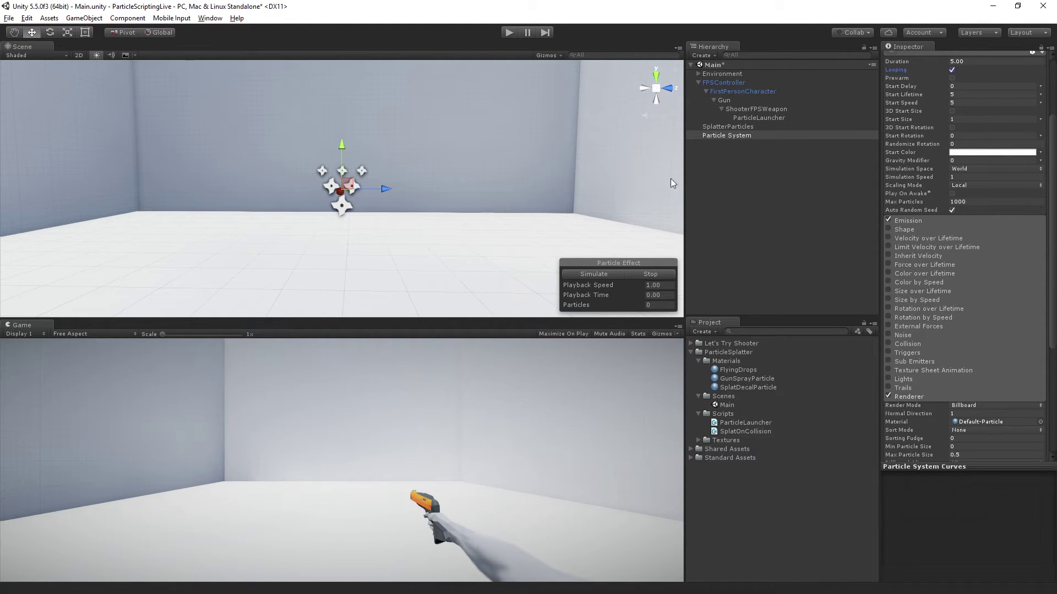
left_click(586, 275)
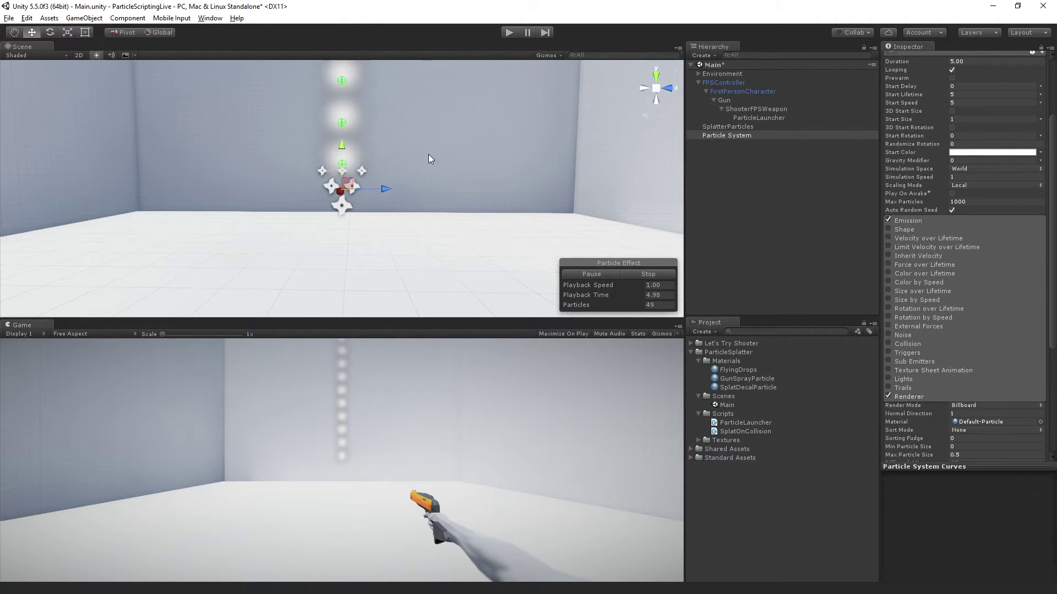
key("alt")
mouse_move(442, 161)
left_mouse_down("alt")
mouse_move(90, 148)
mouse_move(429, 163)
mouse_move(771, 153)
mouse_move(331, 165)
mouse_move(553, 170)
mouse_move(435, 157)
left_mouse_up("alt")
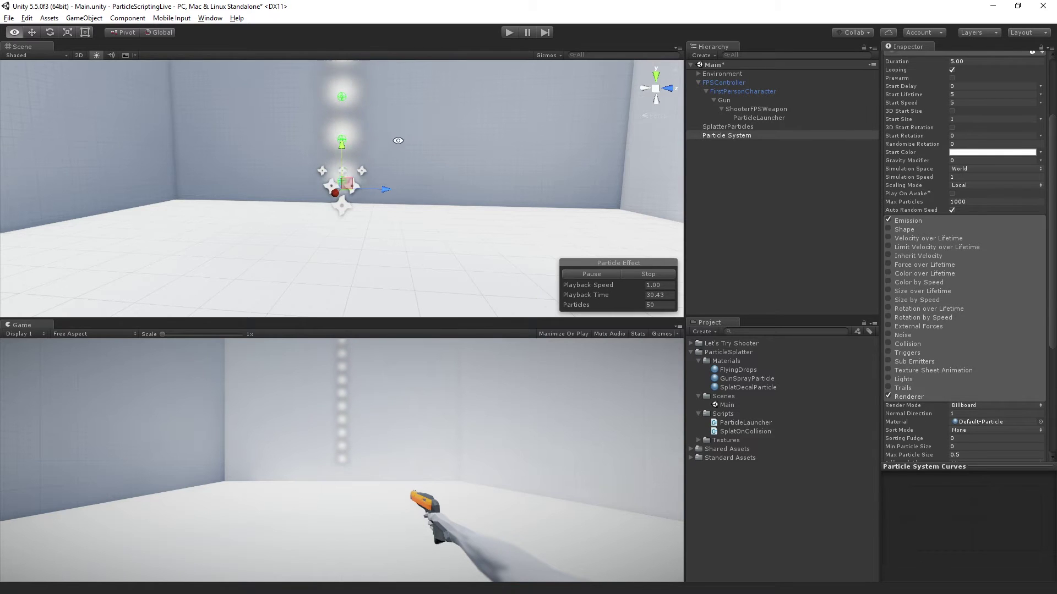
left_click_drag(332, 170, 460, 123, "alt")
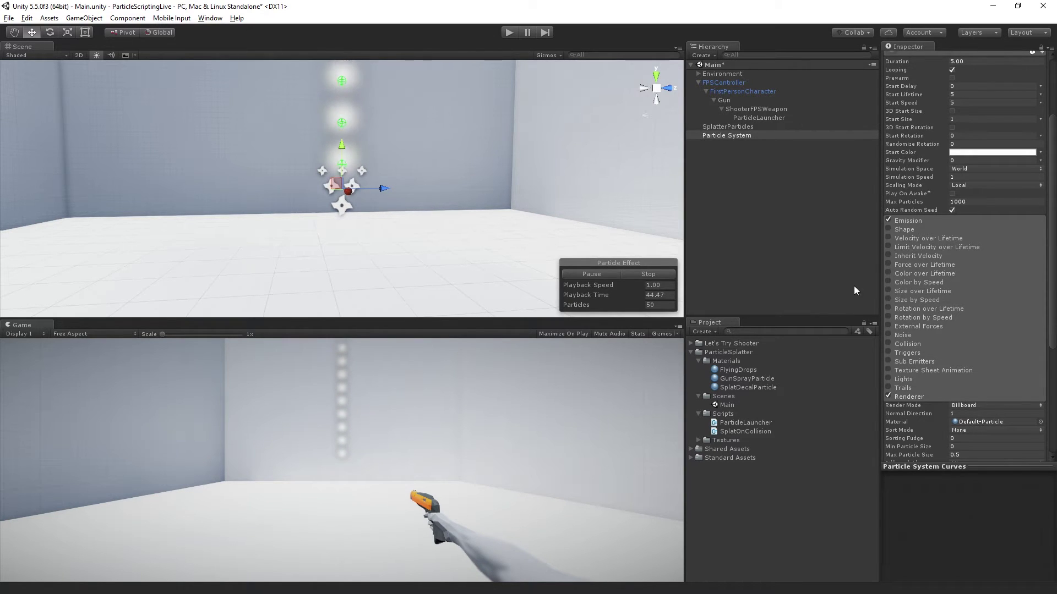
Set the Renderer's Render Mode to Mesh so particles appear as cubes
scroll(914, 298, "down", 3)
scroll(914, 299, "down", 2)
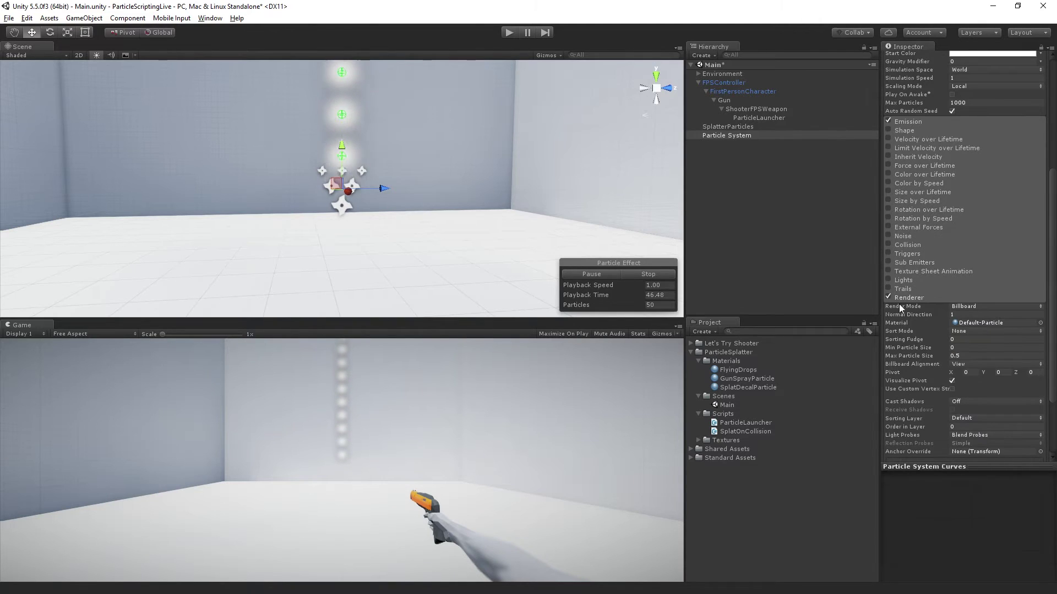
left_click(984, 306)
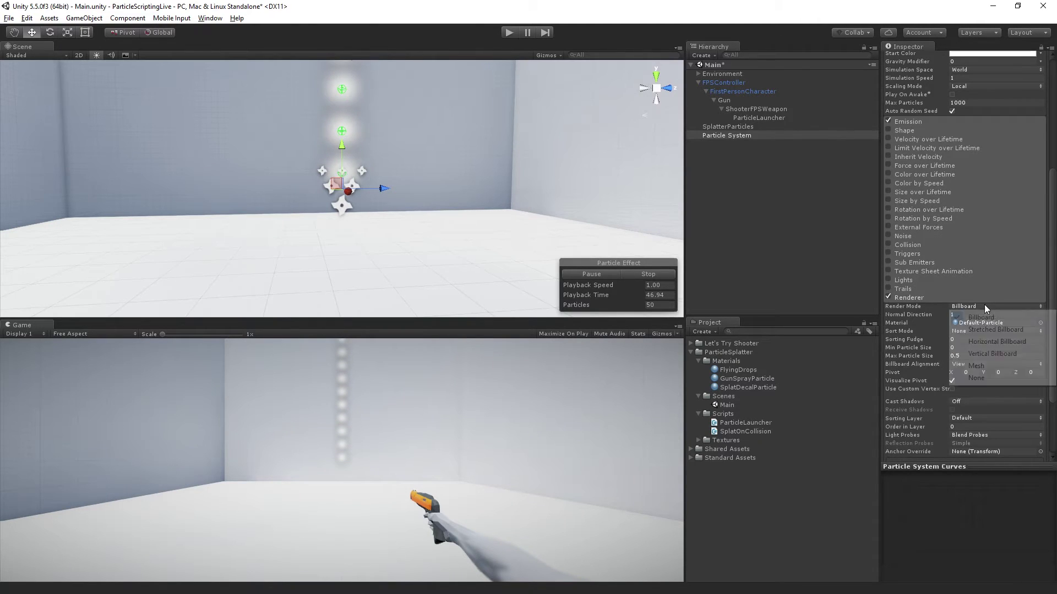
left_click(991, 364)
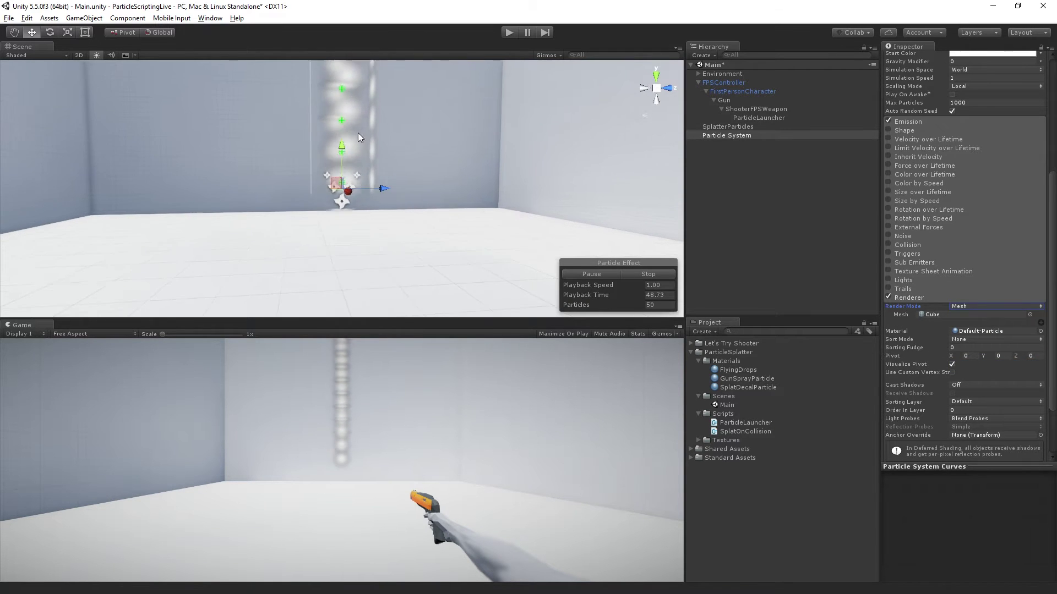
left_click_drag(358, 133, 462, 158, "alt")
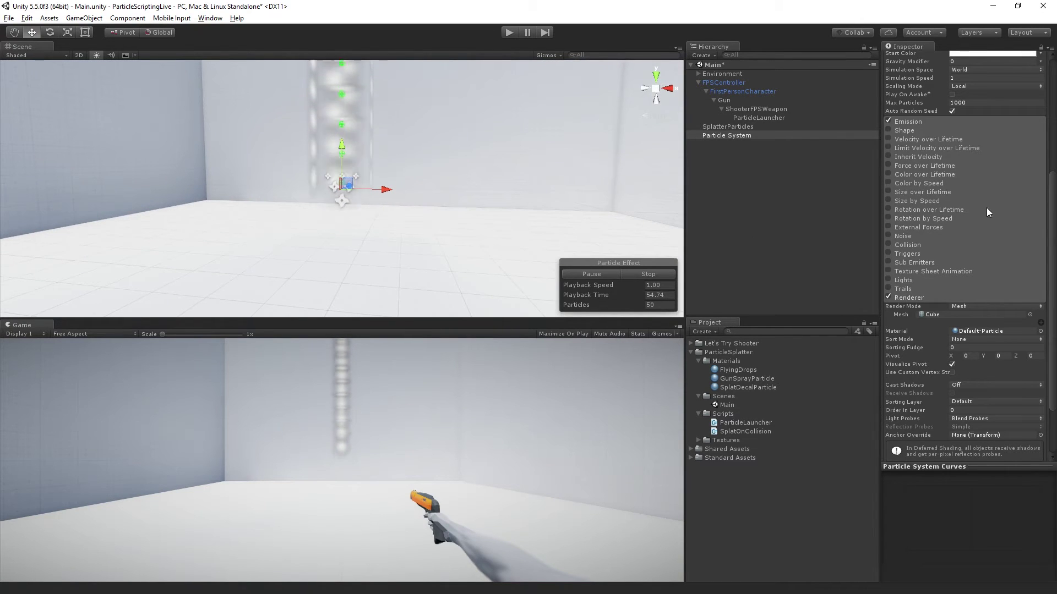
Assign the SplatDecalParticle material to the Renderer's Material field
scroll(986, 382, "down", 3)
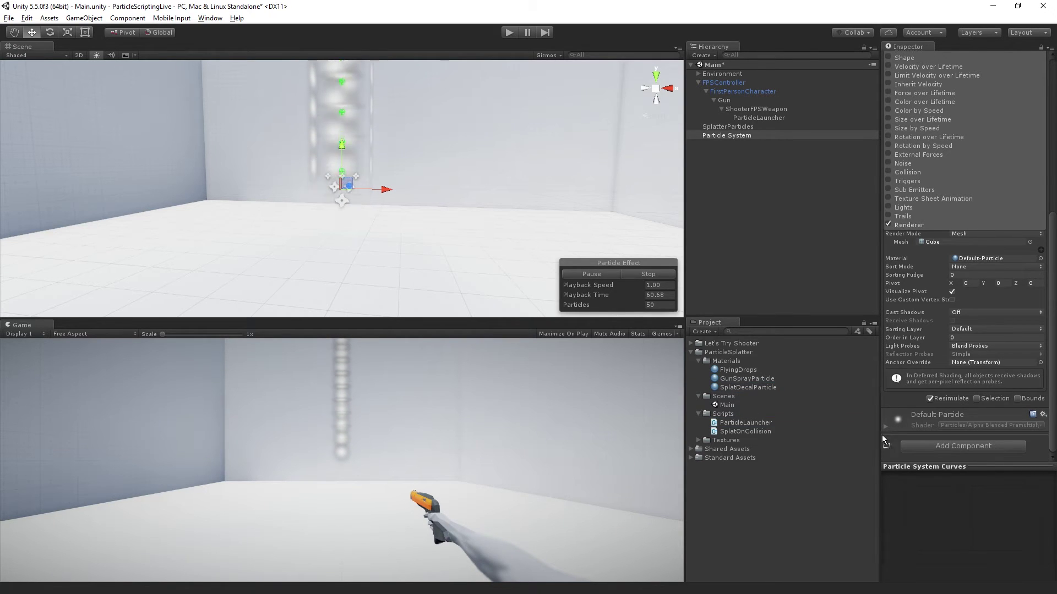
left_click_drag(881, 435, 886, 456)
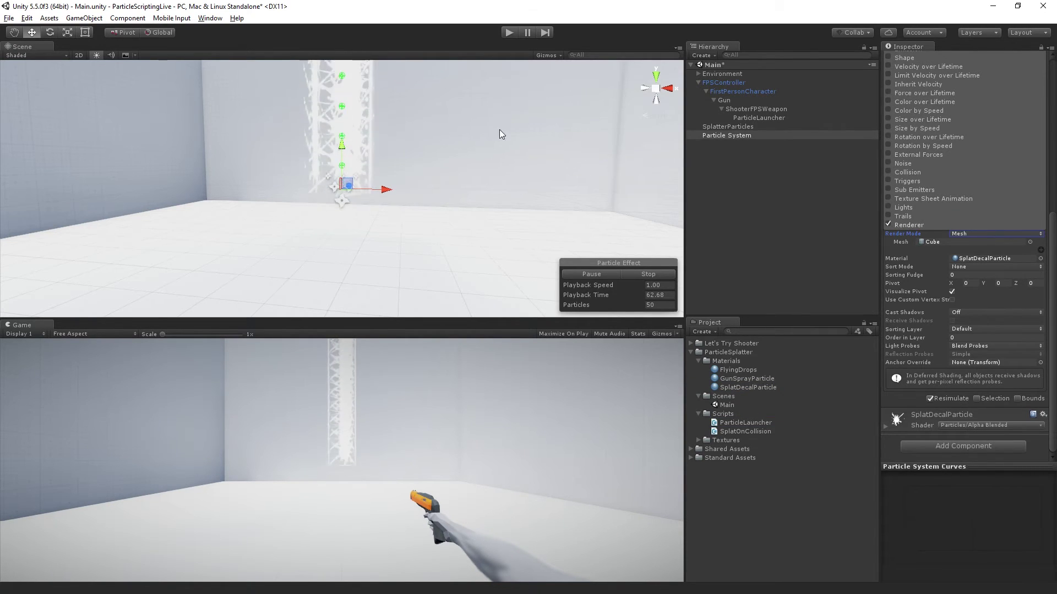
scroll(991, 247, "up", 3)
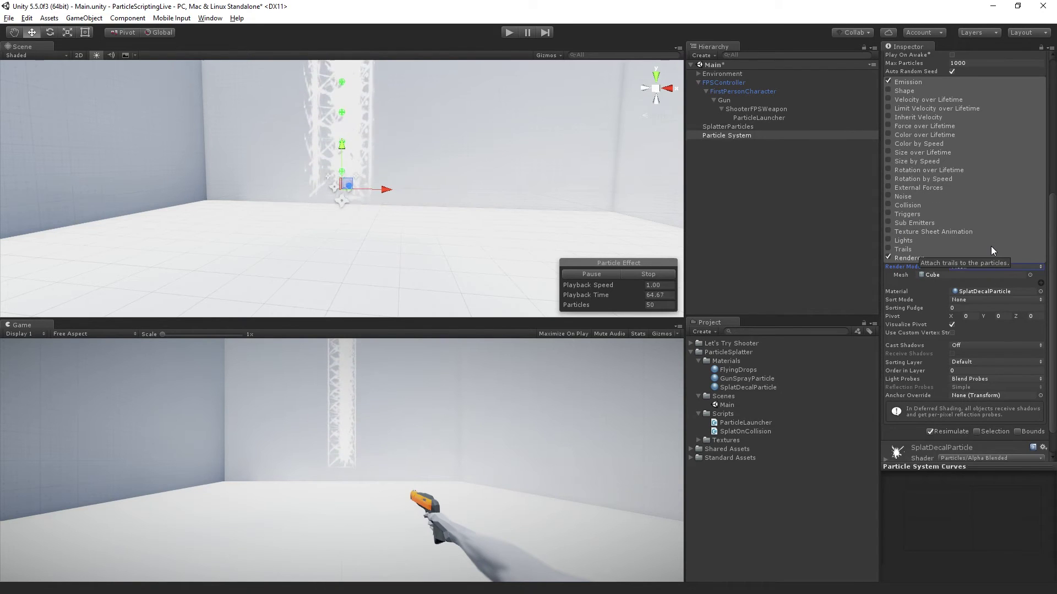
scroll(990, 246, "down", 3)
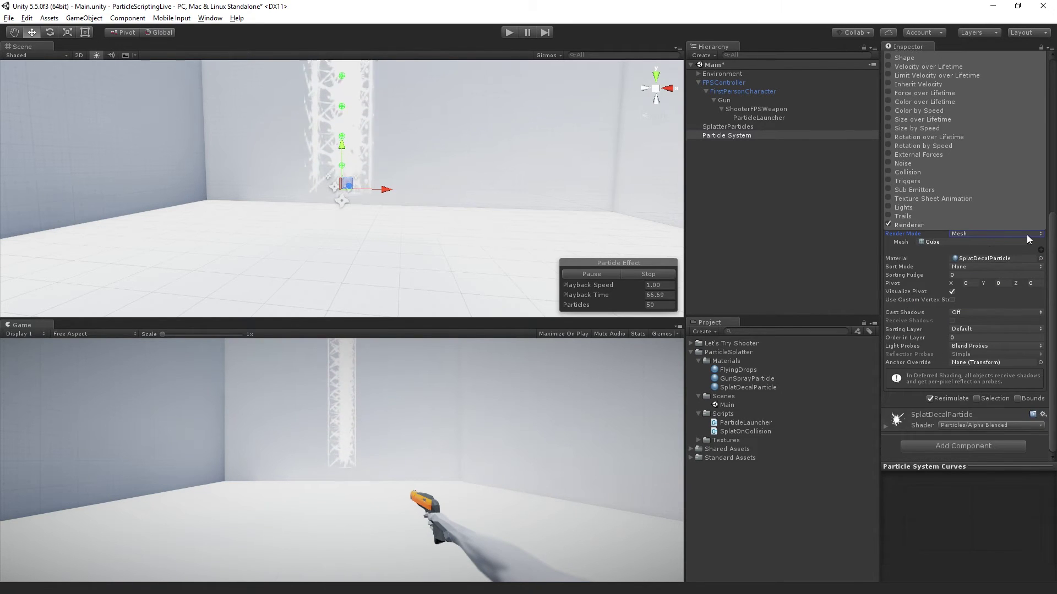
Swap the particle mesh from Cube to Quad so particles render as flat splats
left_click(1030, 243)
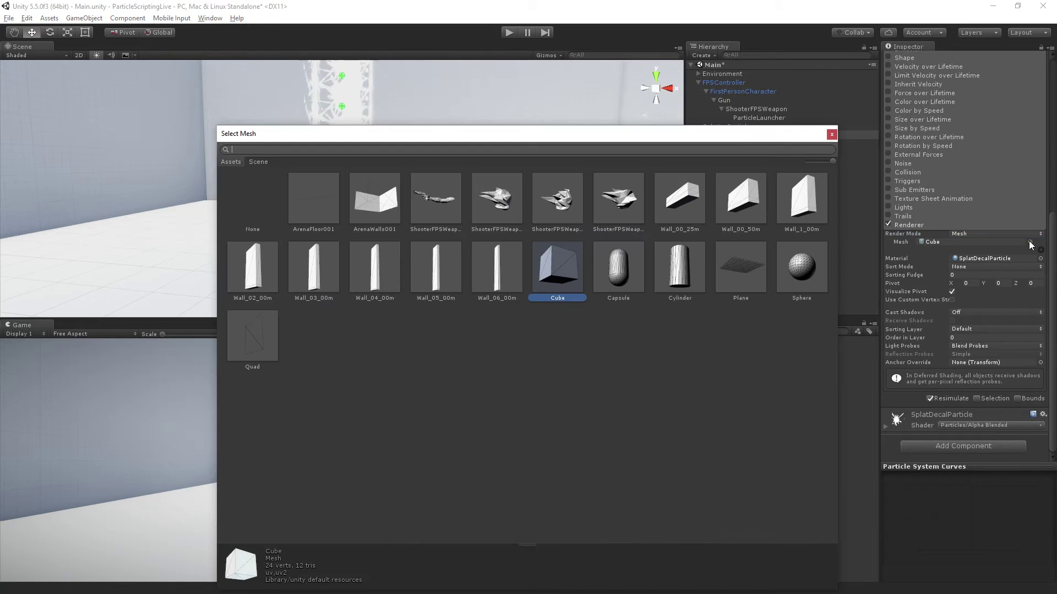
left_click(259, 336)
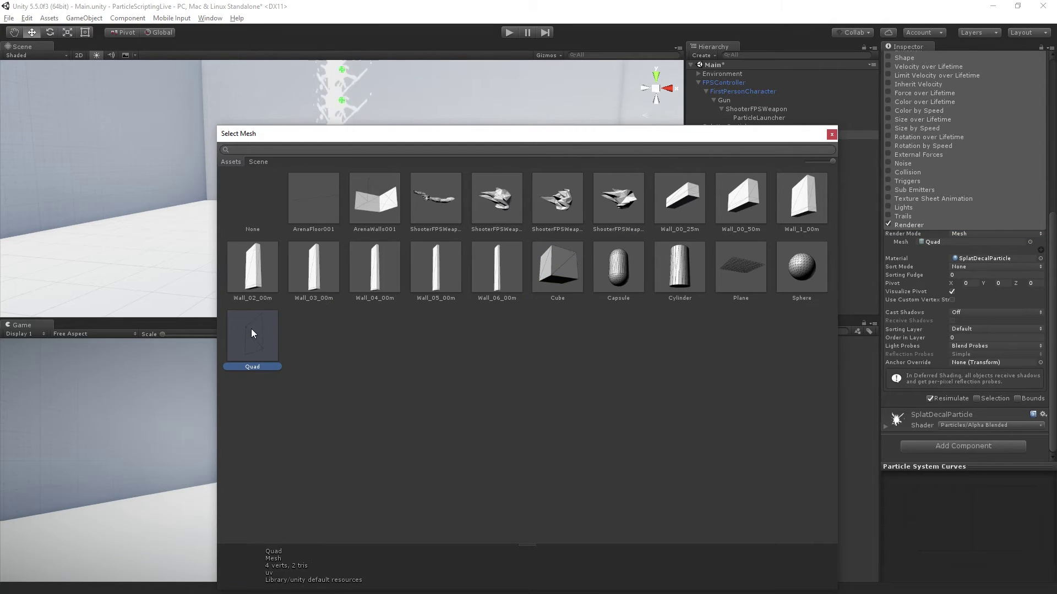
double_click(252, 333)
left_click_drag(411, 183, 554, 152, "alt")
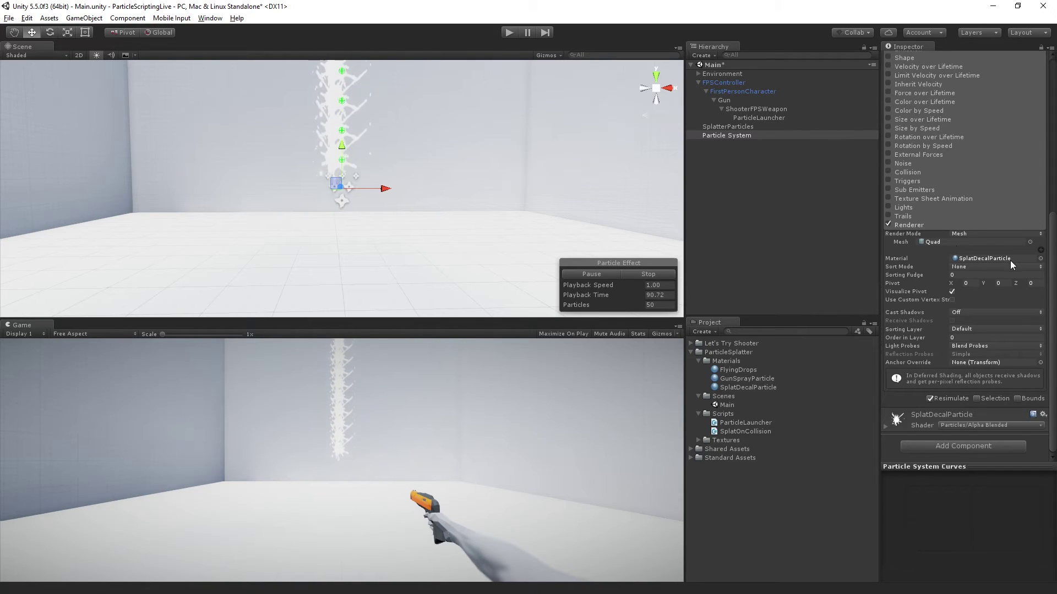
Uncheck Looping to stop the system, and bring the ParticleSystem.SetParticles docs page on screen
scroll(1024, 260, "up", 6)
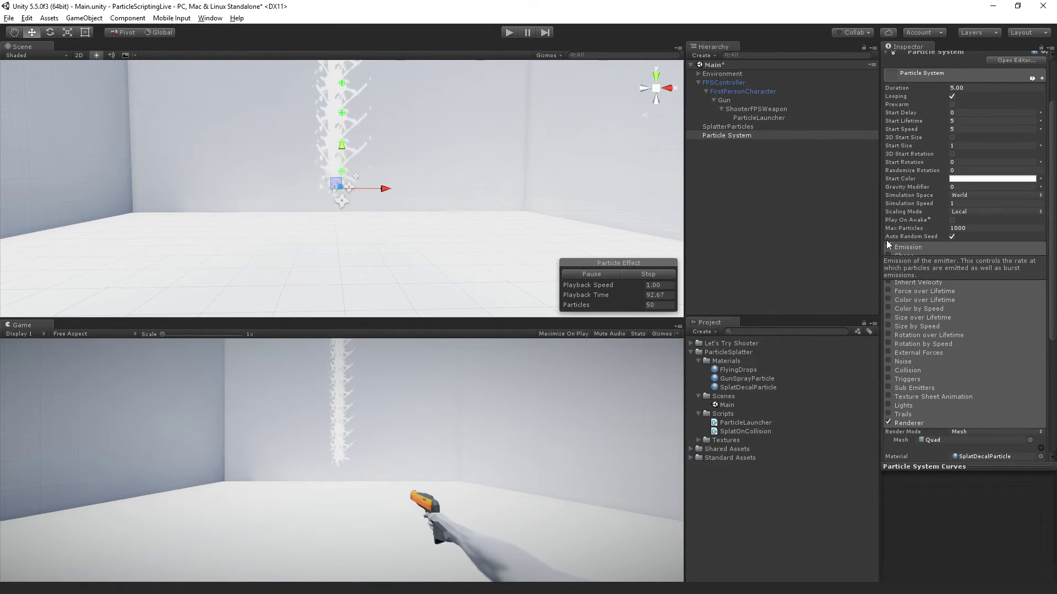
left_click(951, 96)
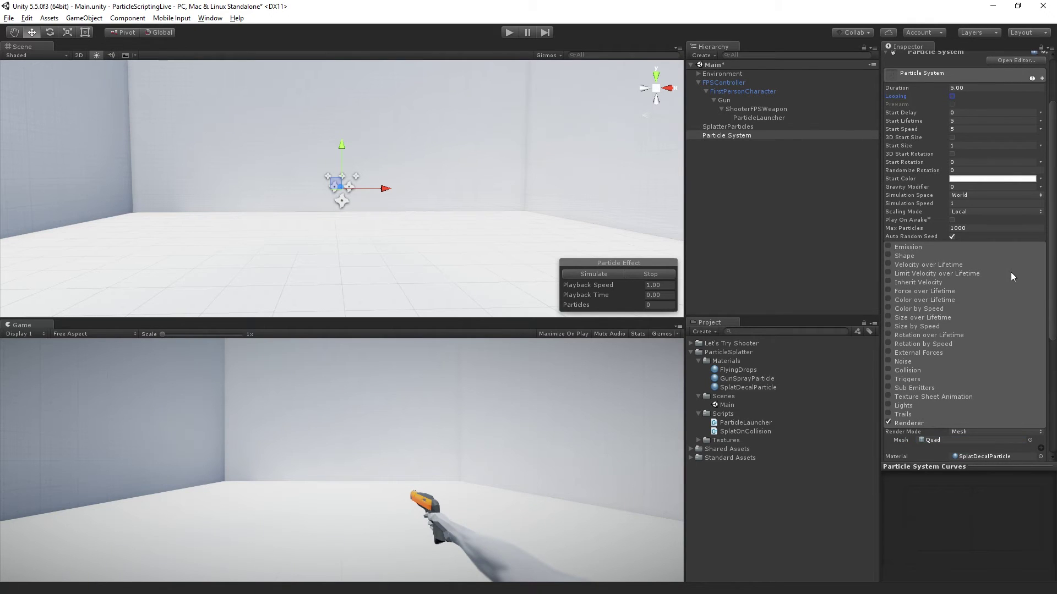
scroll(1011, 272, "down", 4)
scroll(1010, 272, "down", 2)
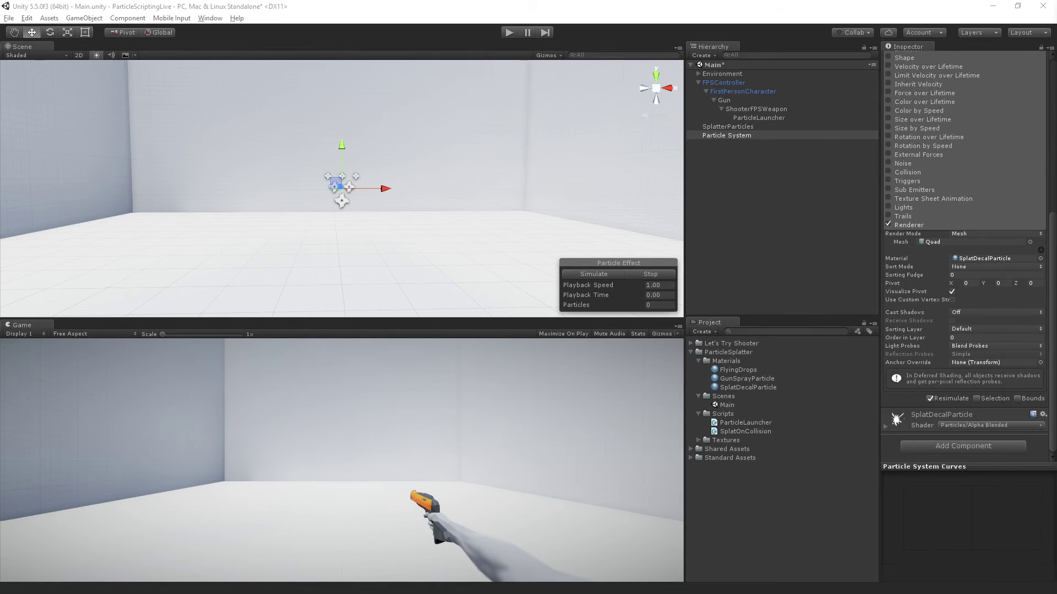
left_click_drag(1056, 33, 642, 22)
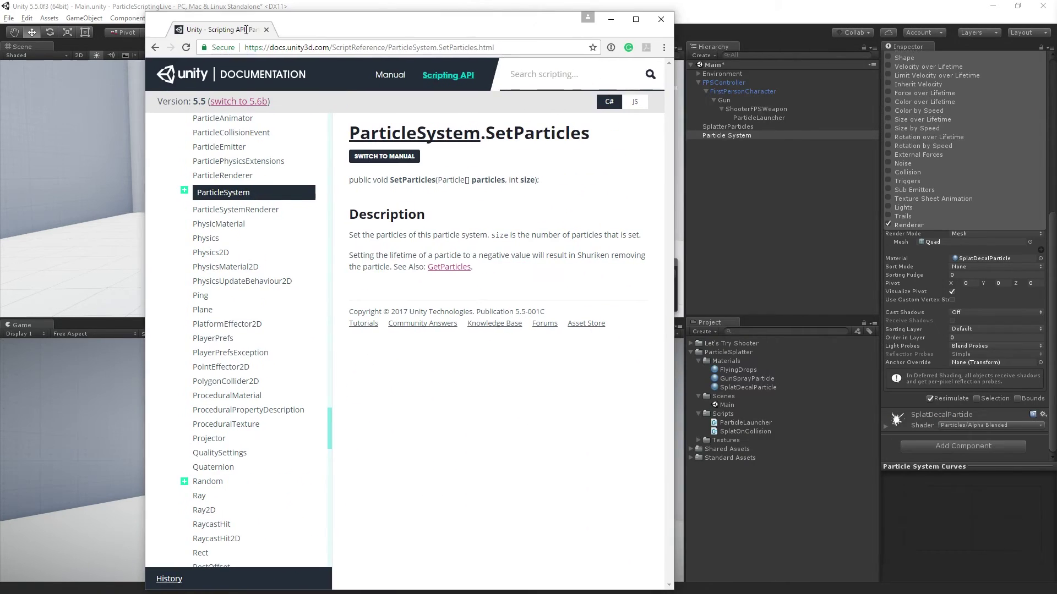
Maximize the docs and open ParticleSystem > Classes > Particle from the API index
left_click(640, 21)
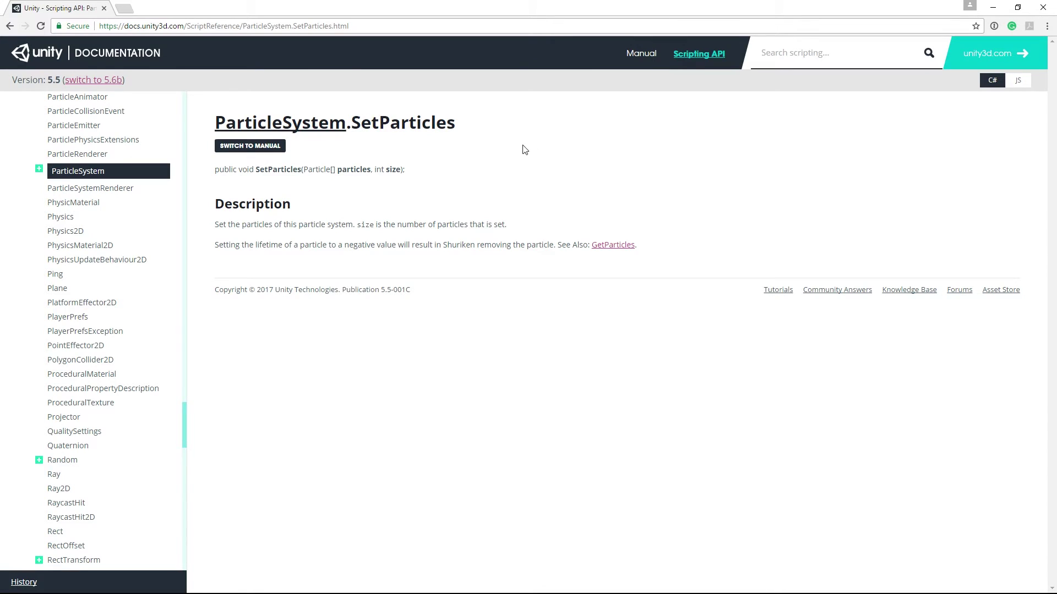
double_click(319, 170)
left_click(39, 169)
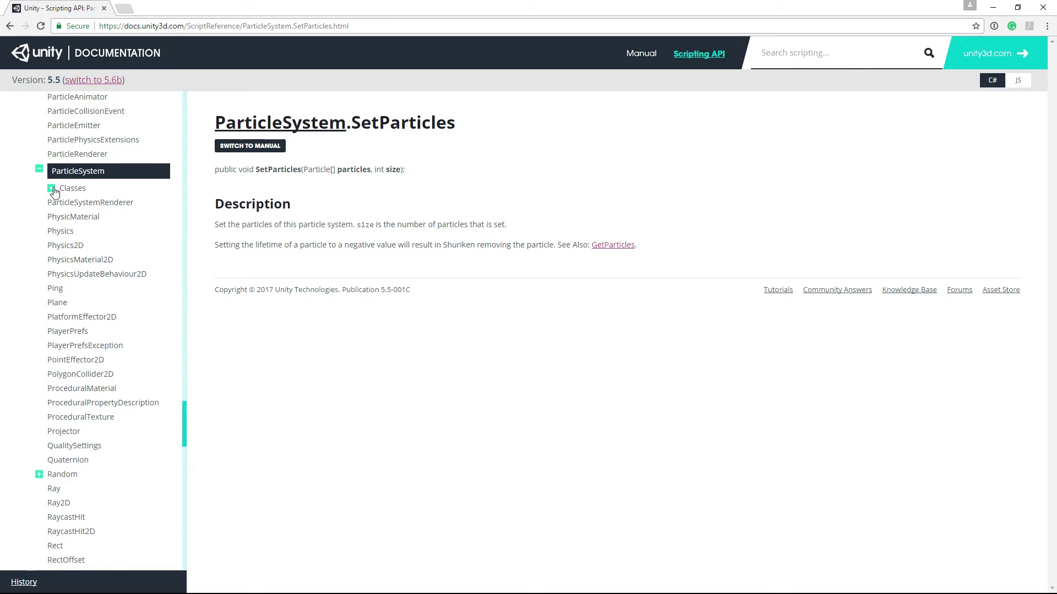
left_click(51, 189)
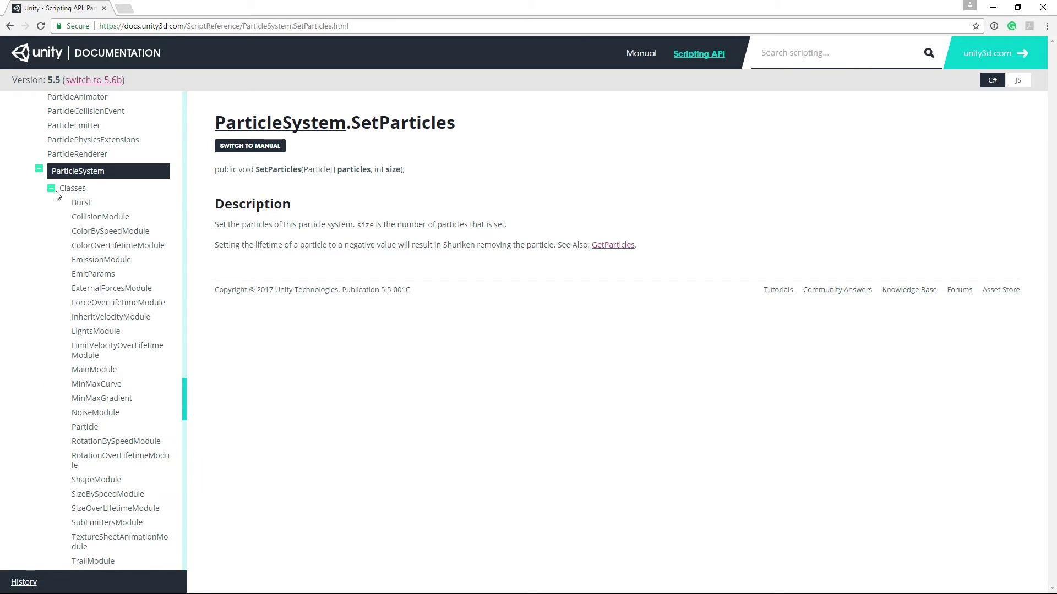
left_click(93, 432)
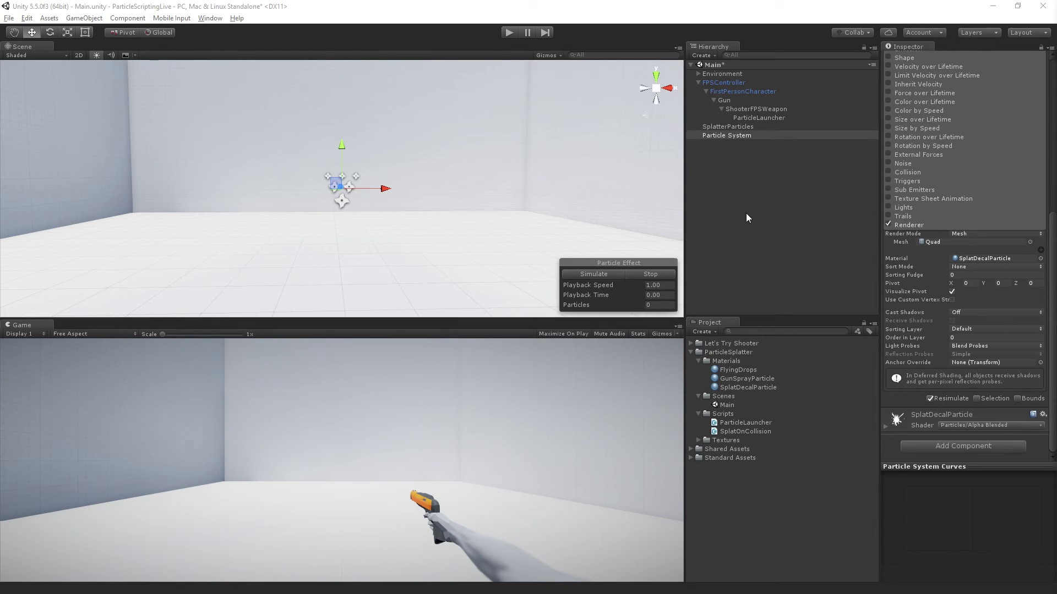
Back in the Unity editor, select the Scripts folder in the Project panel
left_click(742, 412)
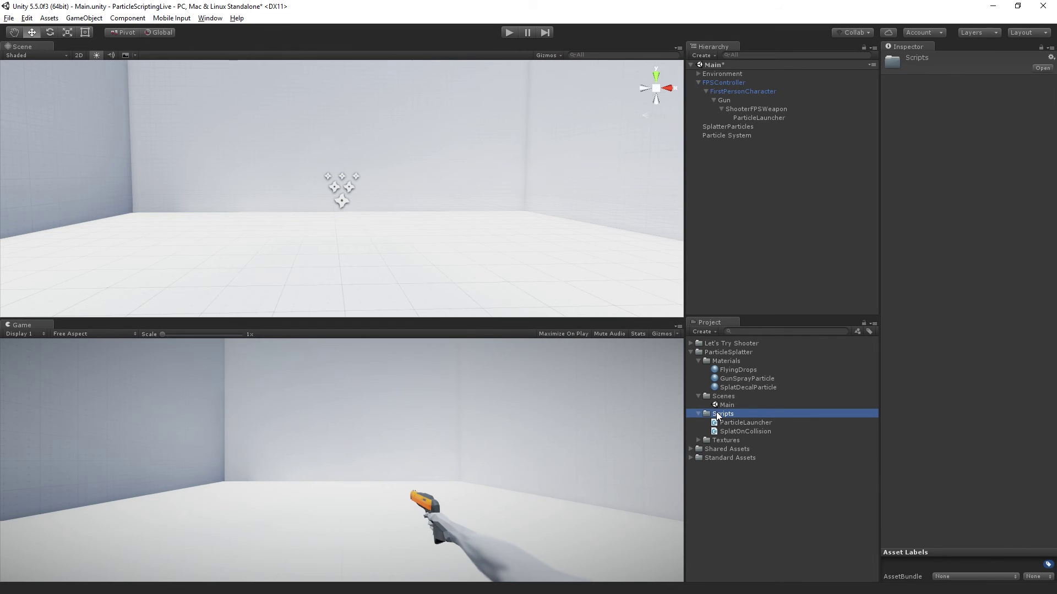
Create a ParticleDecalData C# script in Scripts and select its MonoBehaviour base class in MonoDevelop
right_click(721, 421)
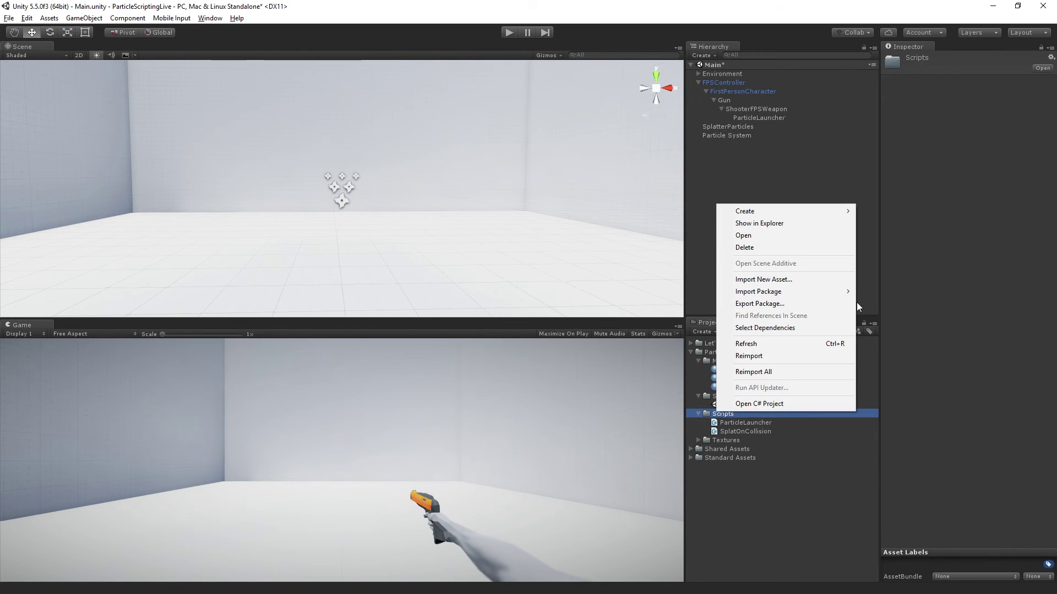
mouse_move(833, 209)
left_click(882, 227)
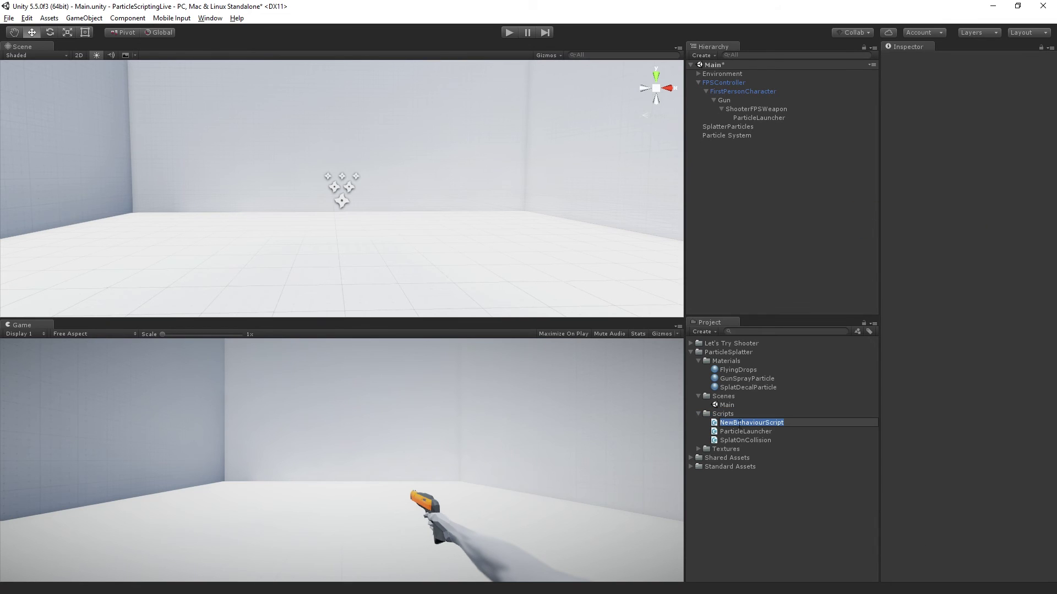
type("ParticleDecalData")
key("Return")
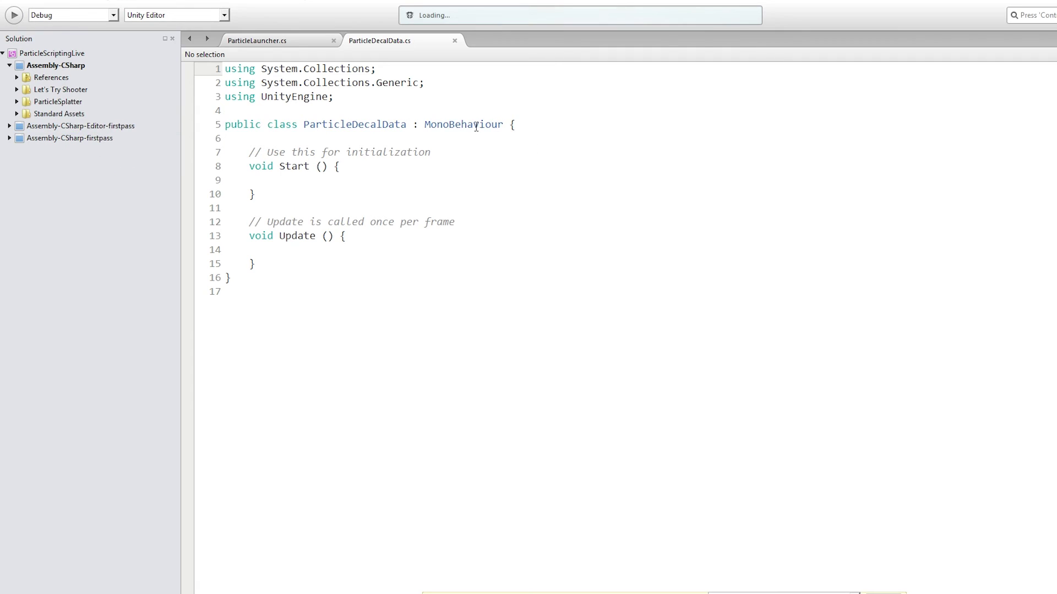
double_click(464, 124)
Strip the MonoBehaviour base class and the default Start and Update methods from ParticleDecalData
key("BackSpace")
key("BackSpace")
key("BackSpace")
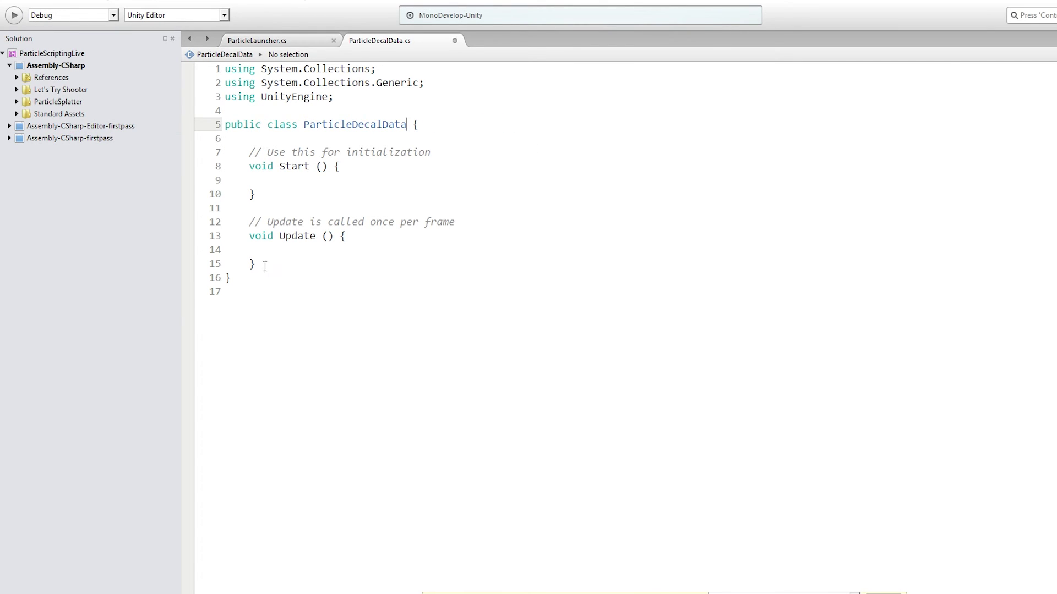
left_click_drag(263, 265, 249, 153)
key("BackSpace")
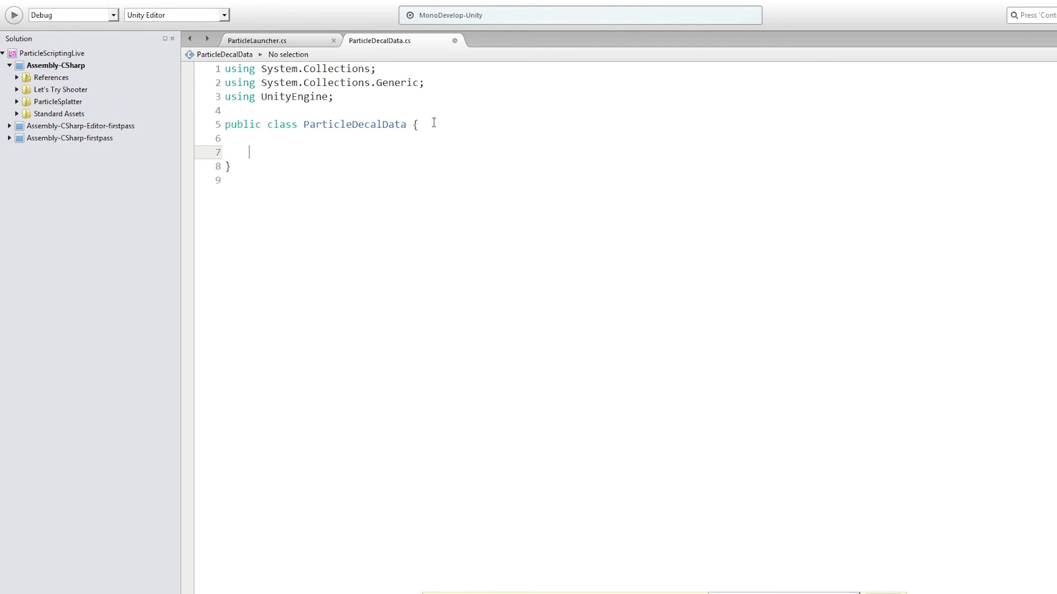
left_click(412, 125)
key("Return")
left_click(286, 155)
Declare public fields: Vector3 position, float size, Vector3 rotation and Color color
type("pub")
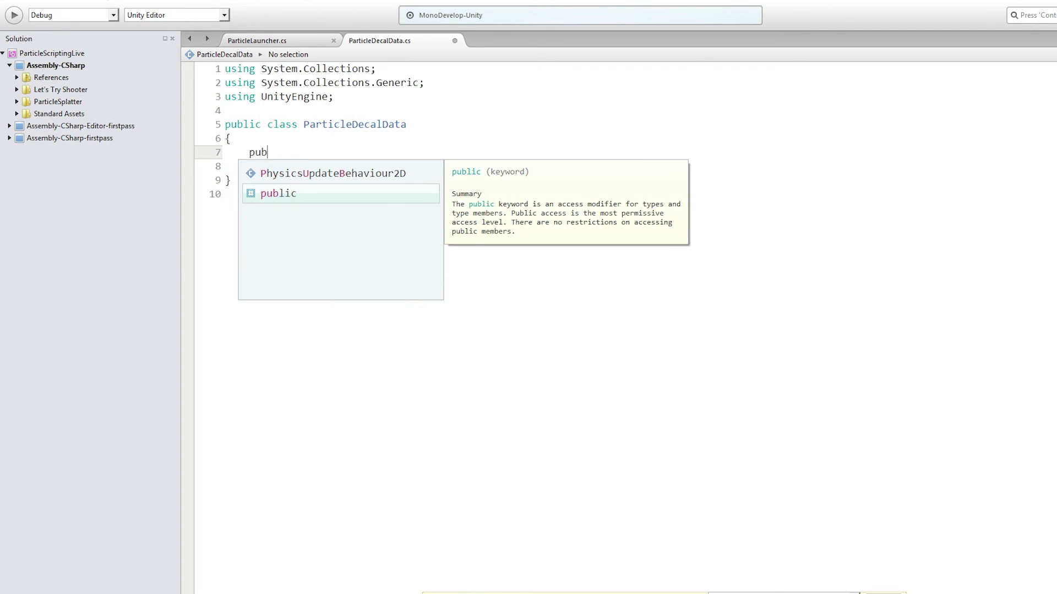
type("lic Vec")
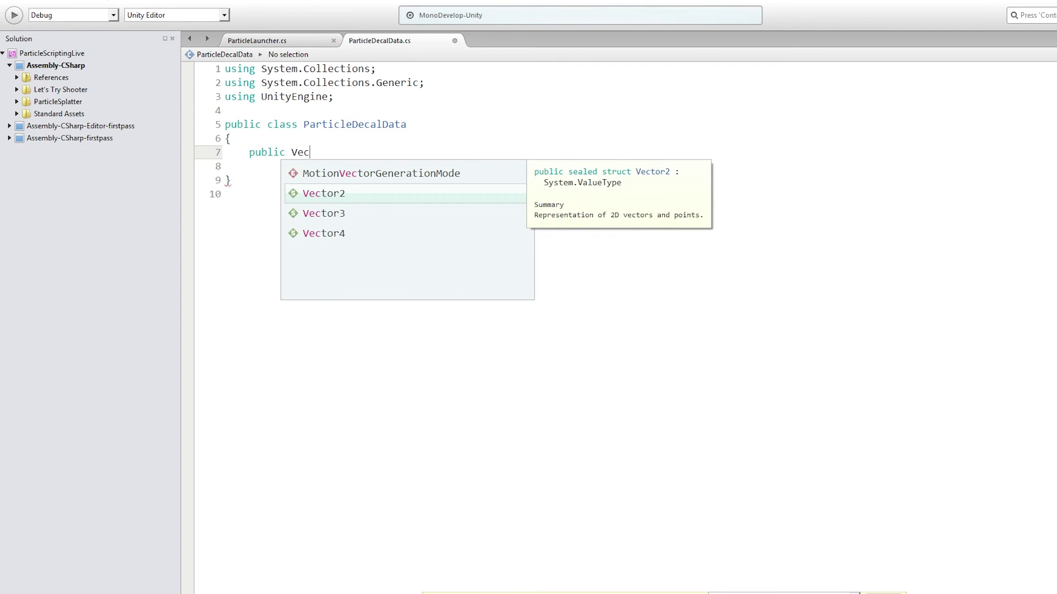
type("tor3 position;l")
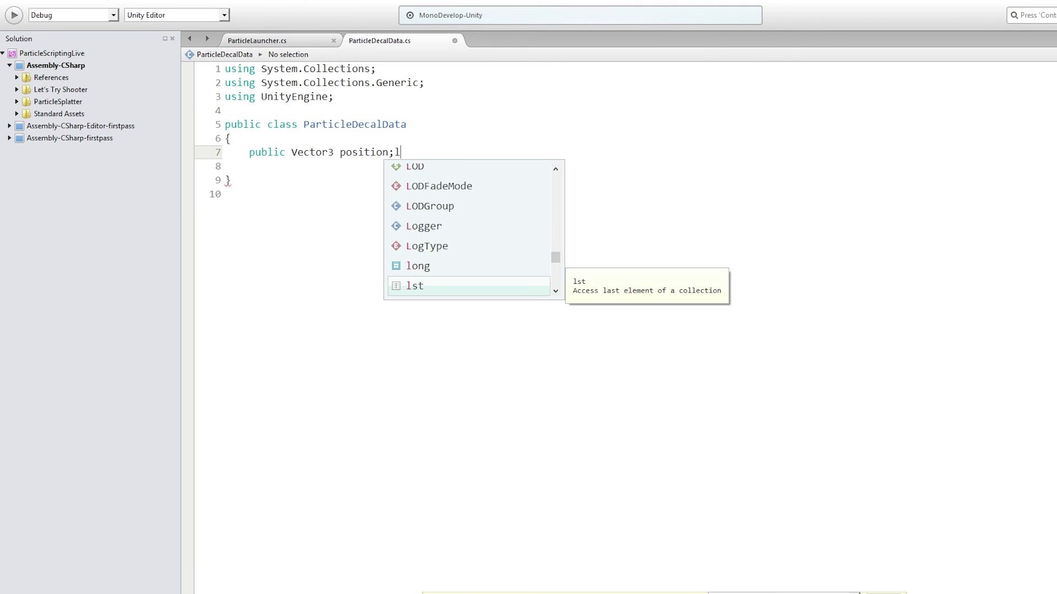
key("Escape")
key("Return")
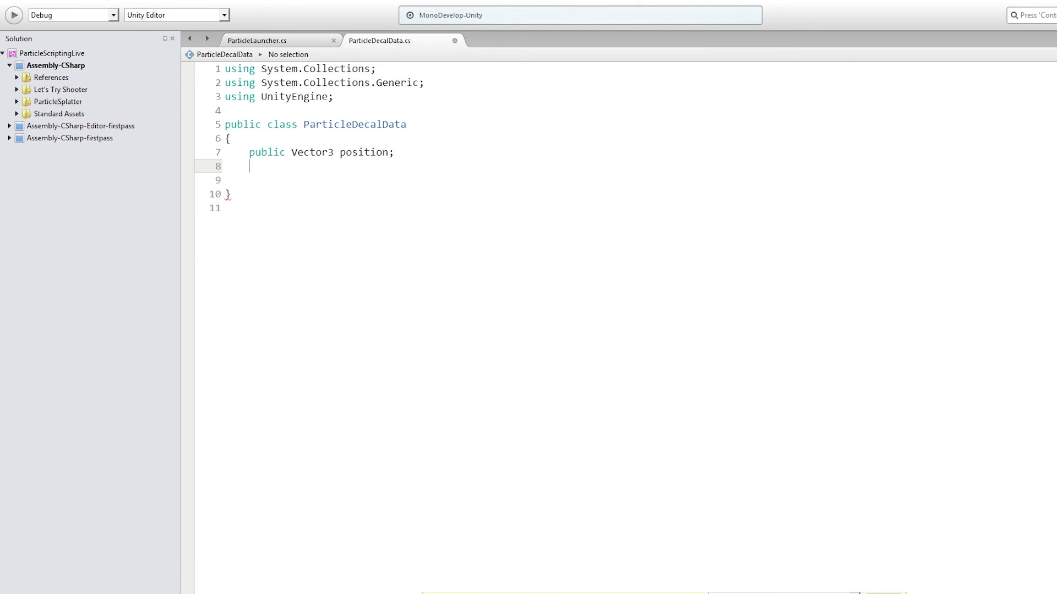
type("public float size;")
key("Return")
type("puy")
key("BackSpace")
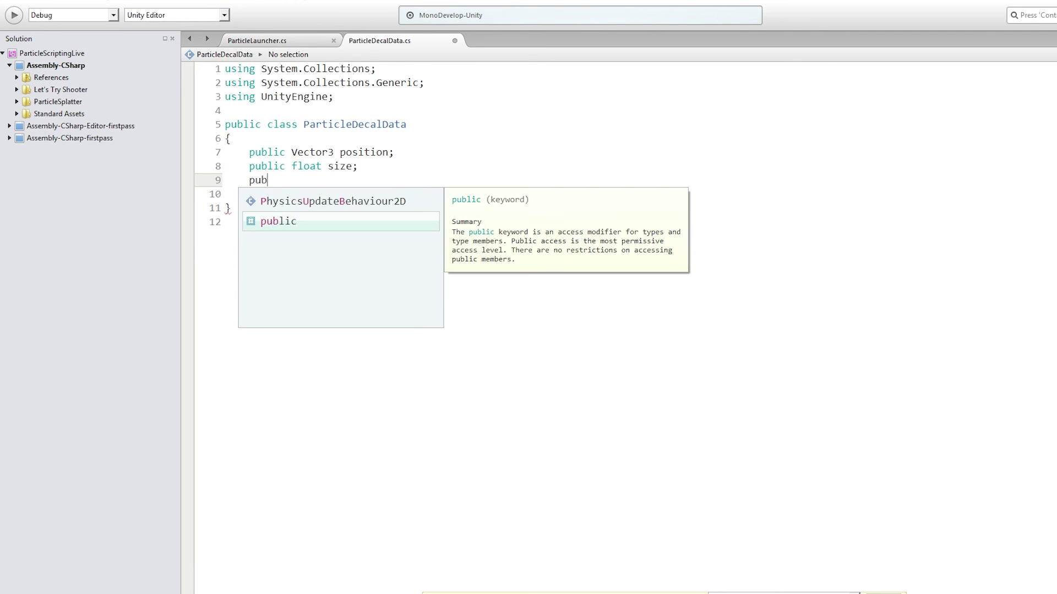
type("blic Vect")
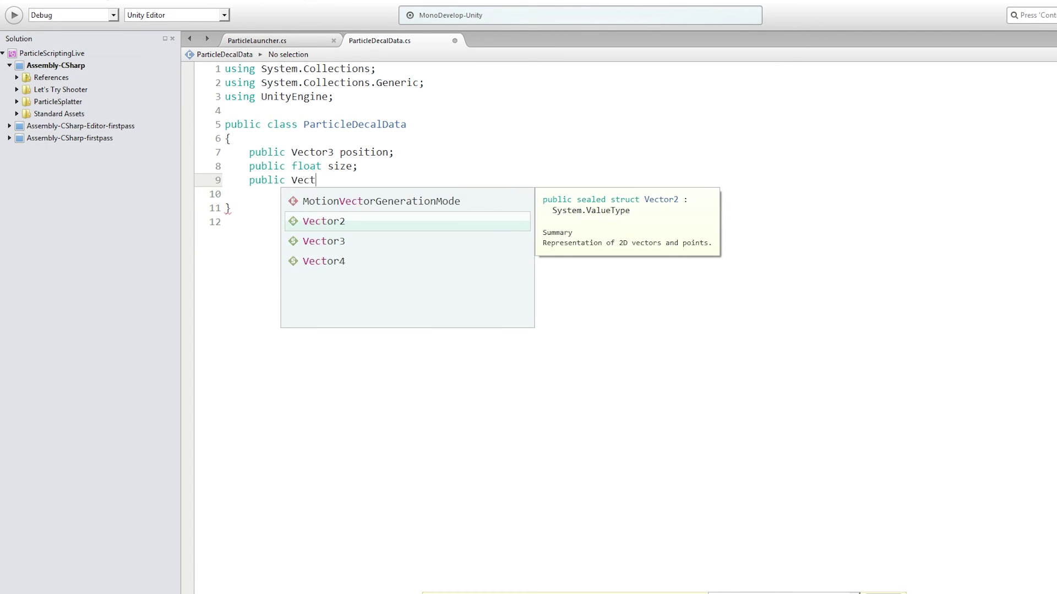
type("or3 rotation;")
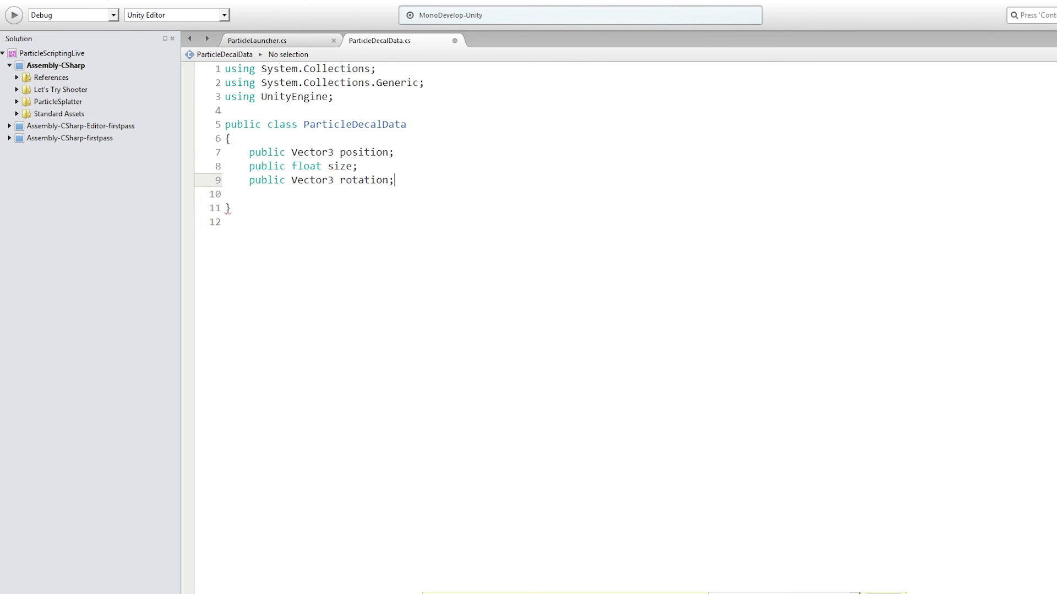
key("Return")
type("pub")
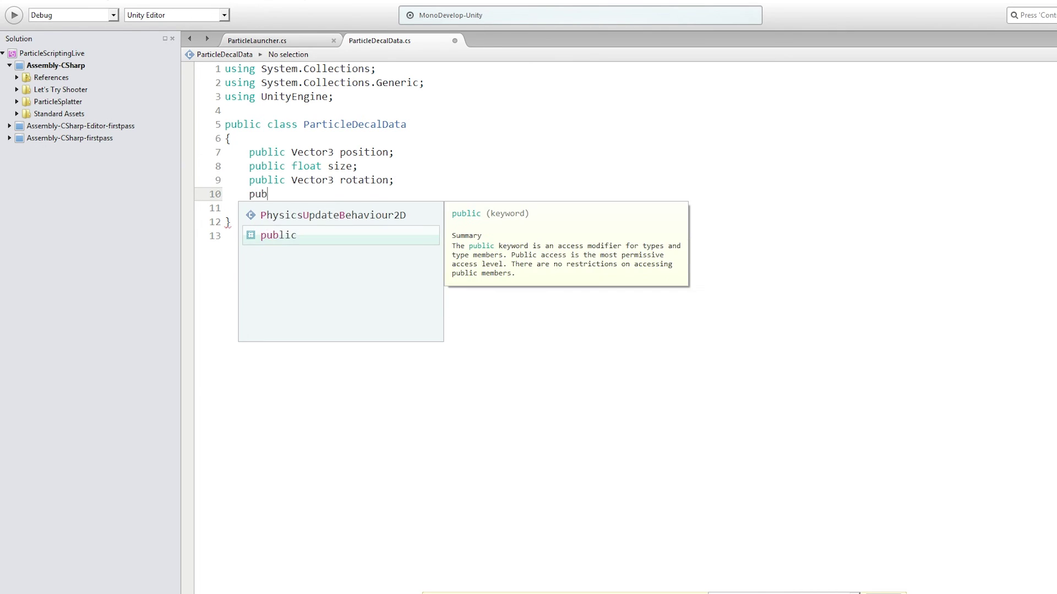
type("lic Color color;")
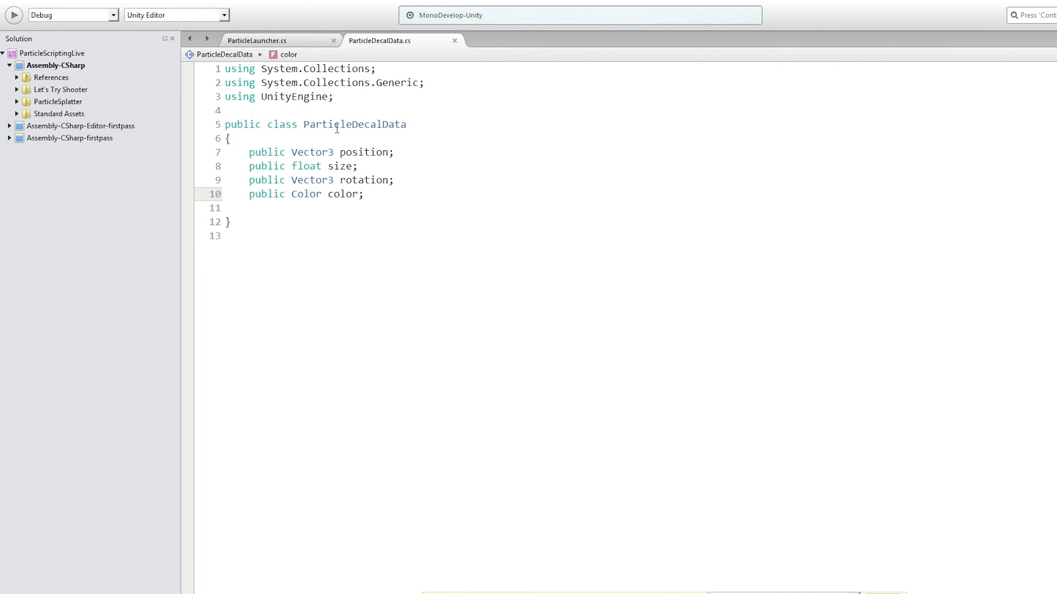
double_click(374, 125)
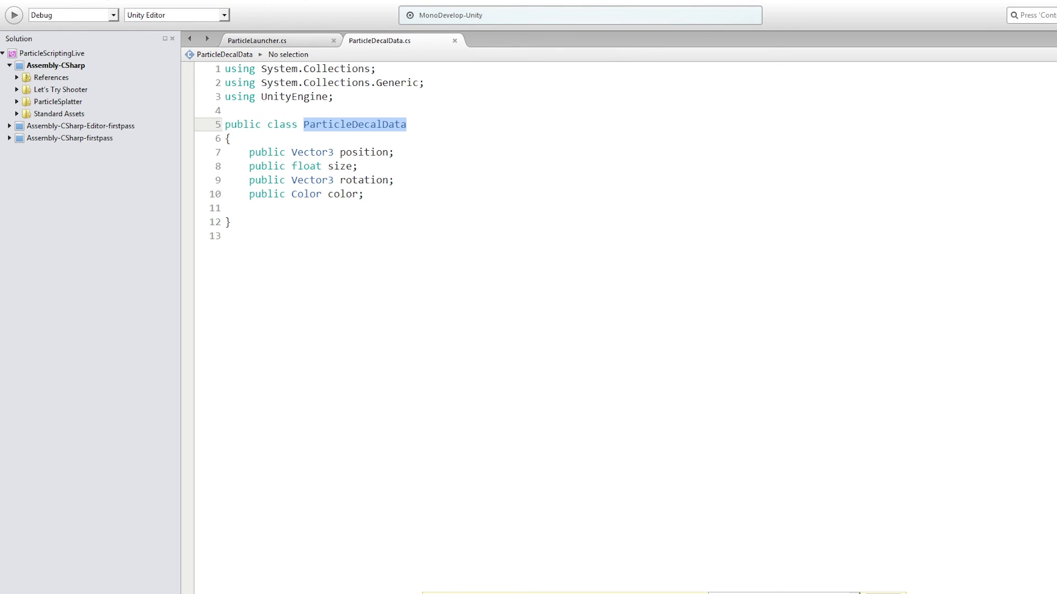
Rename the Particle System object in Unity to SplatterDecalParticles
key("alt+Tab")
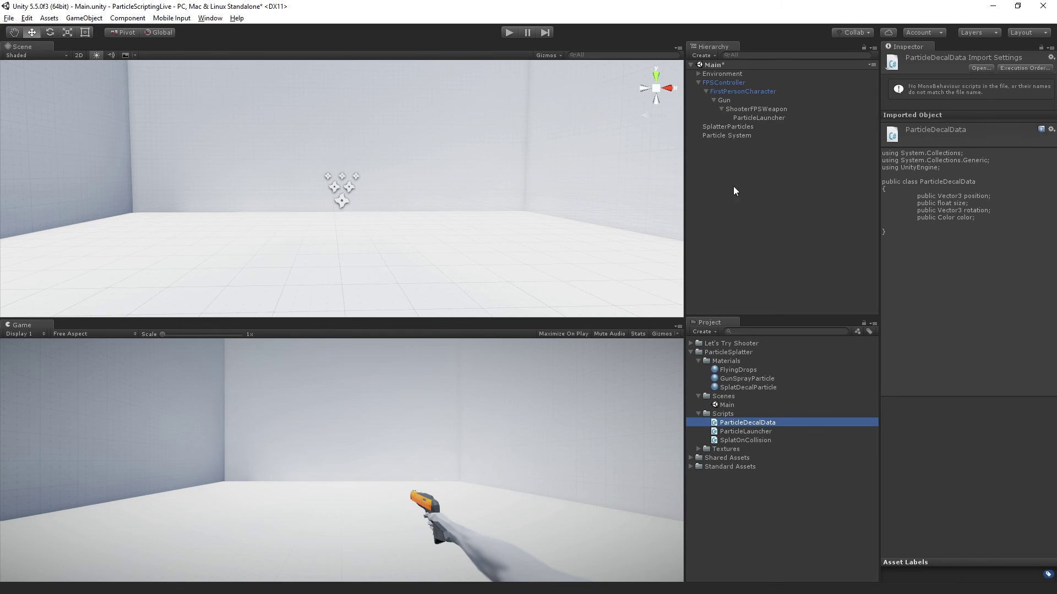
left_click(739, 135)
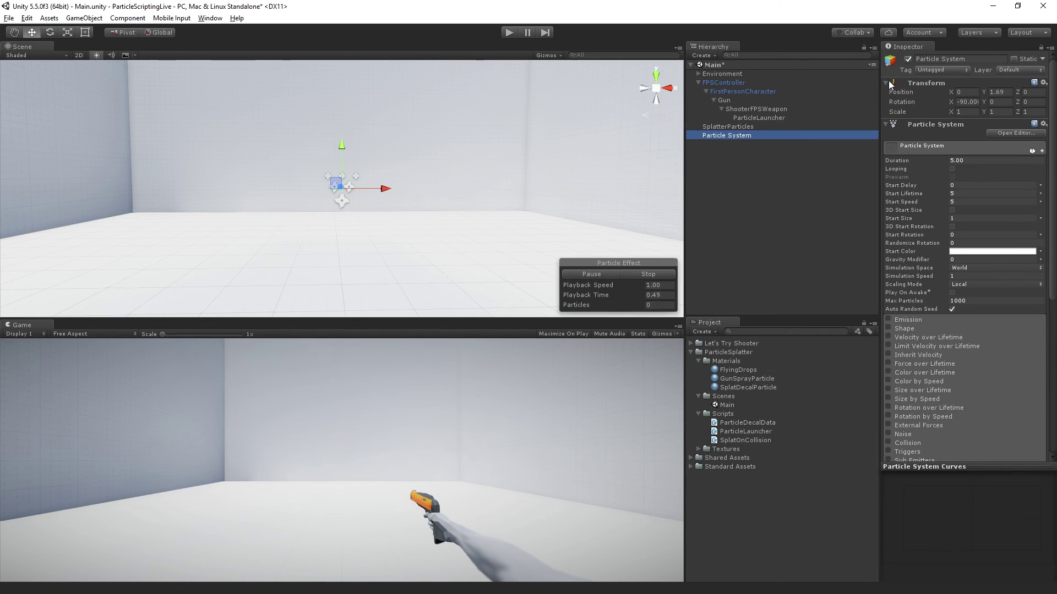
left_click(950, 59)
type("S")
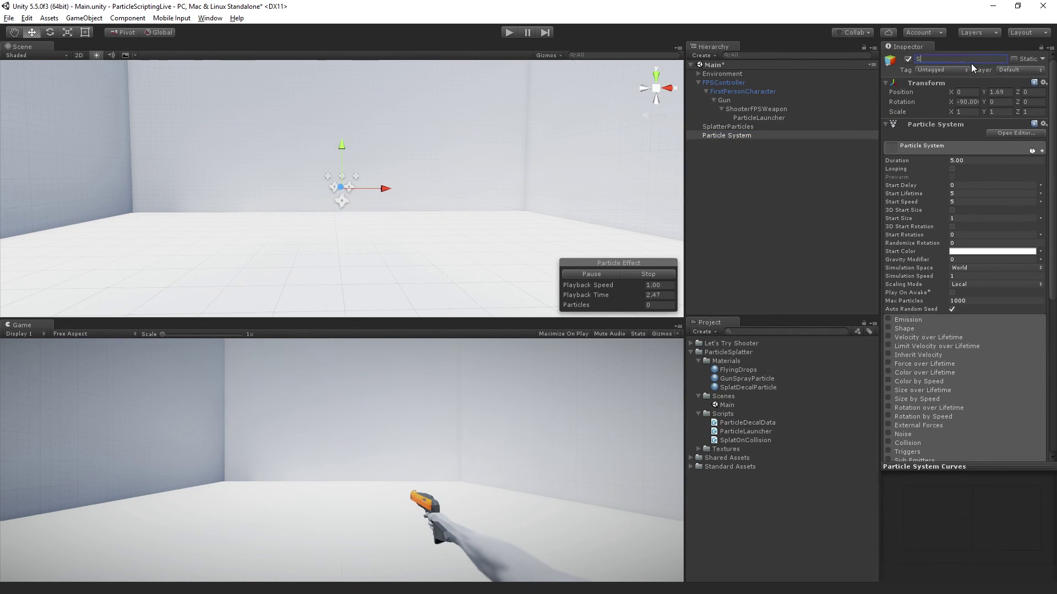
type("platterDecalParticles")
key("Return")
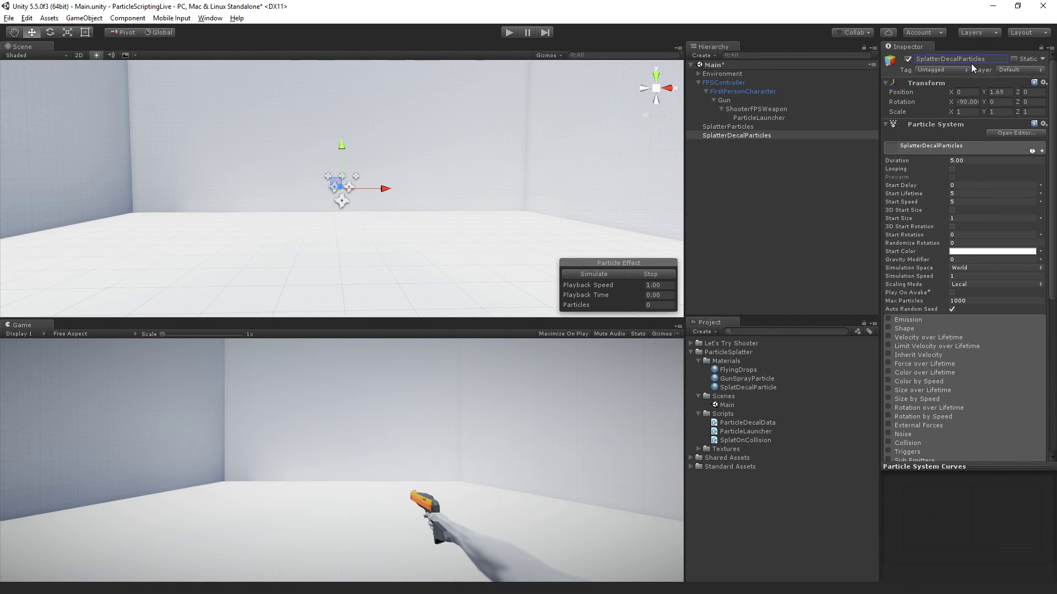
Create a new ParticleDecalPool script and attach it to SplatterDecalParticles
scroll(1012, 217, "down", 10)
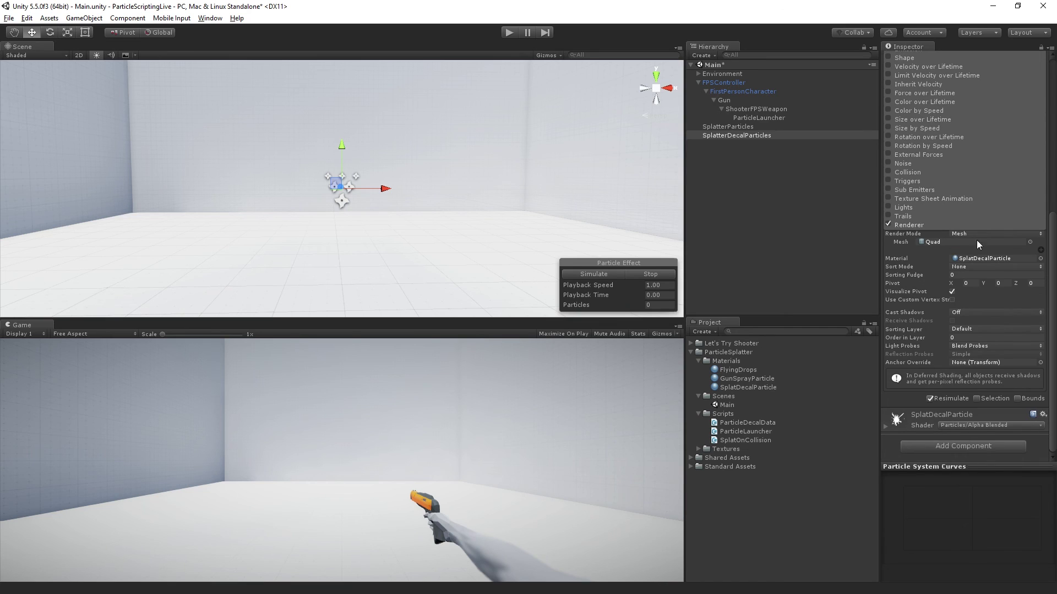
left_click(970, 445)
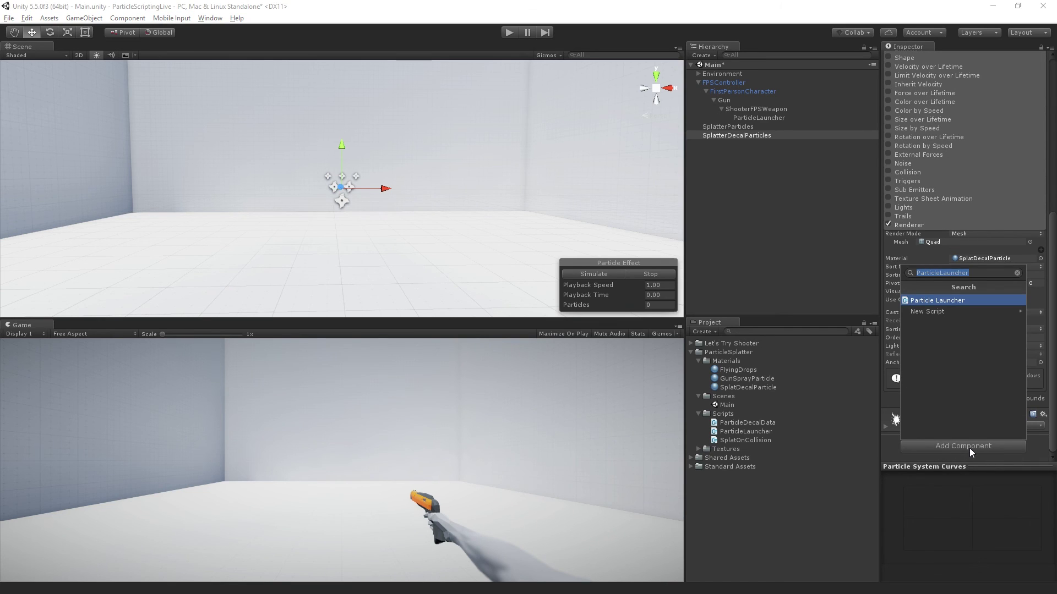
type("Particle")
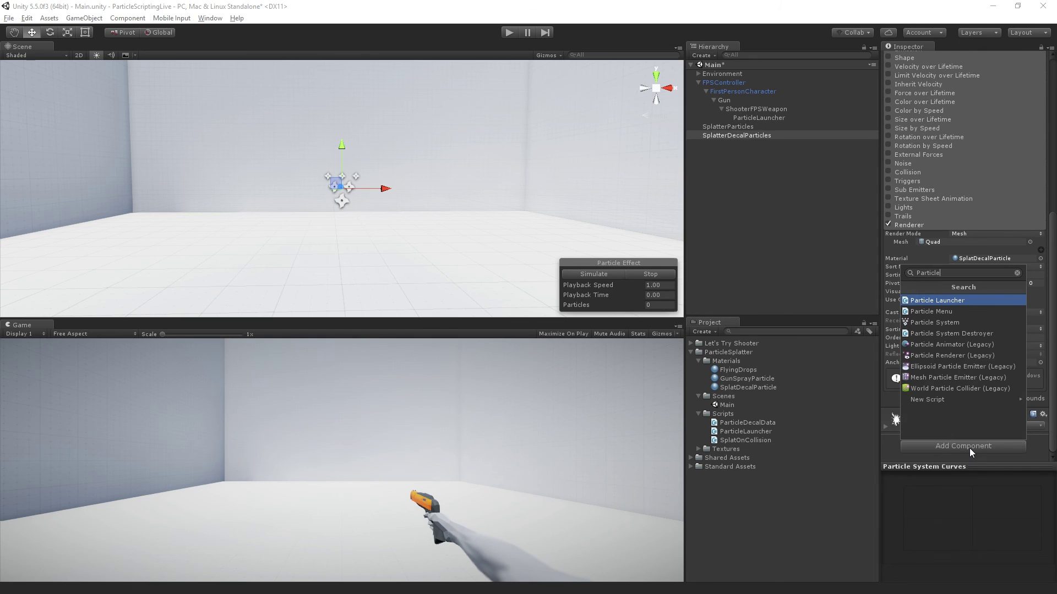
type("DecalPool")
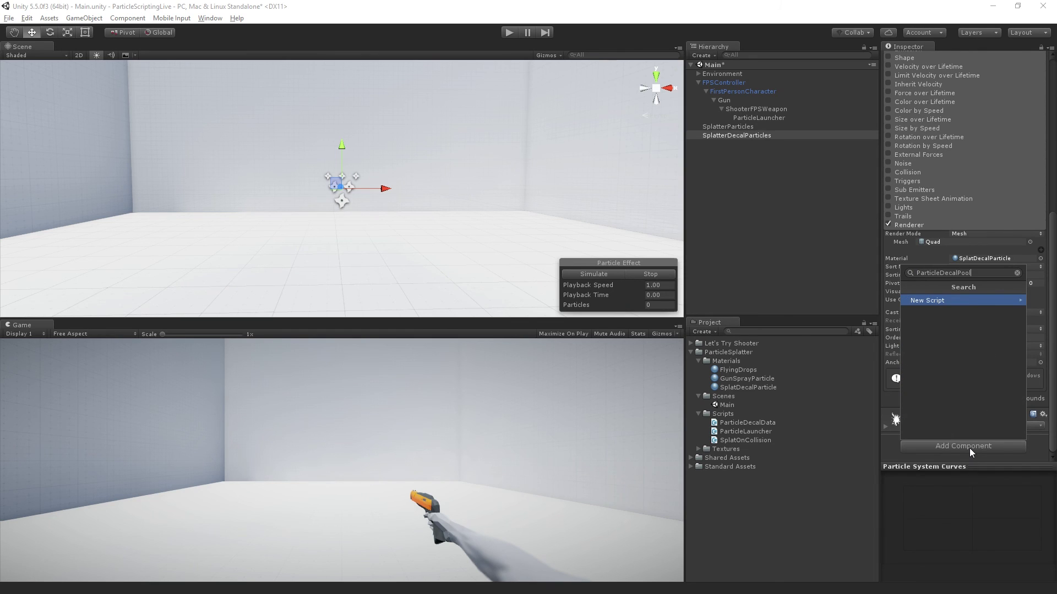
key("Return")
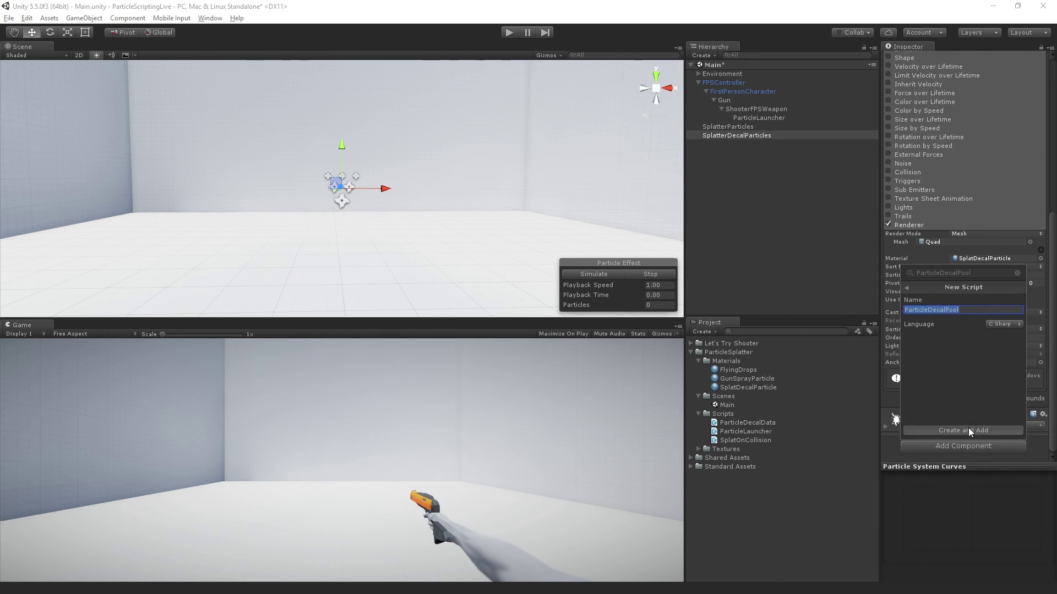
left_click(968, 429)
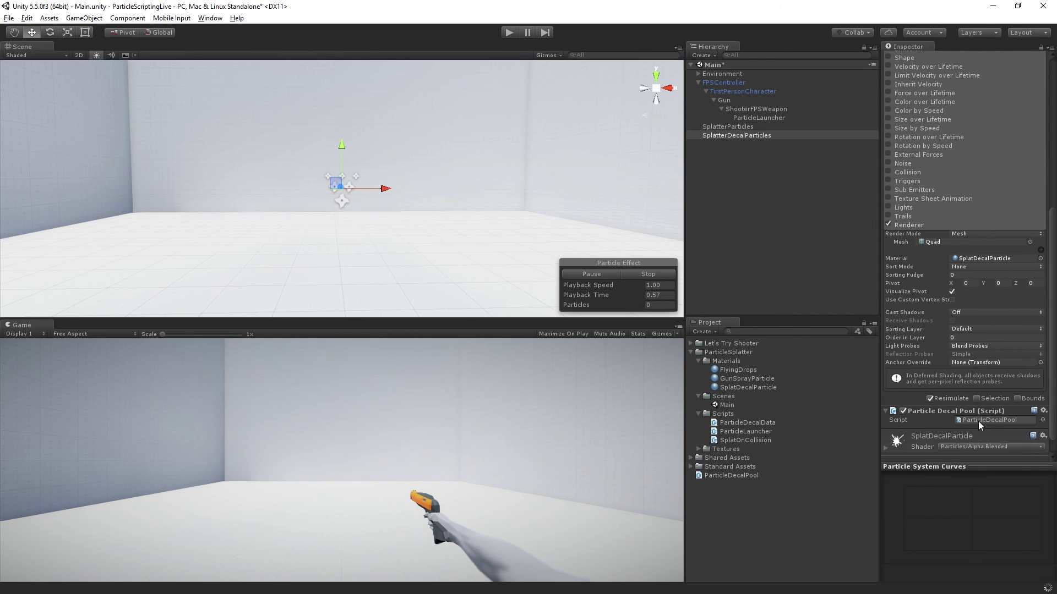
left_click(976, 396)
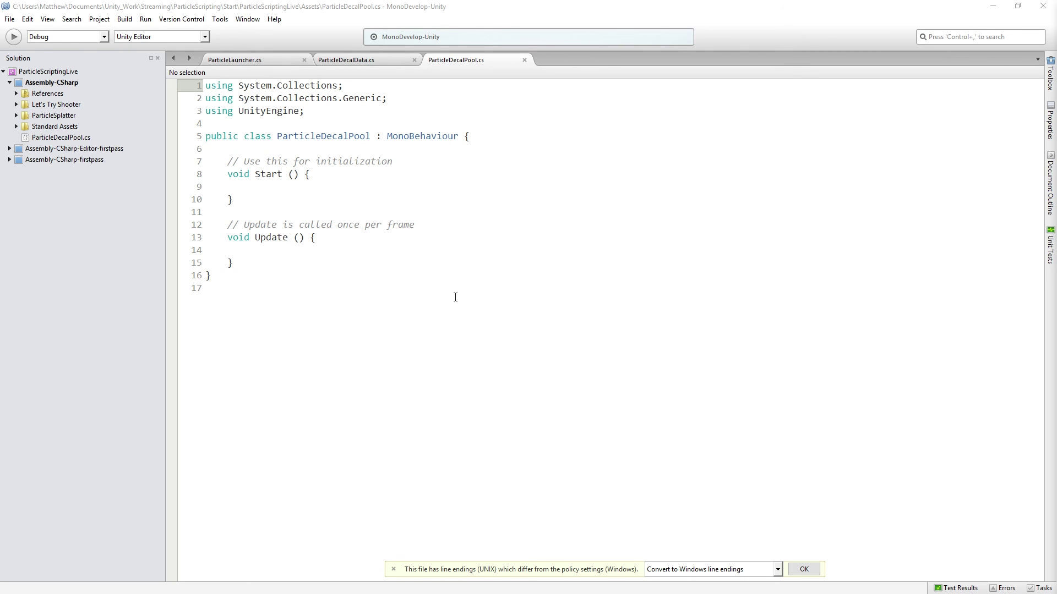
Accept the line-endings change for ParticleDecalPool.cs in MonoDevelop
left_click(803, 569)
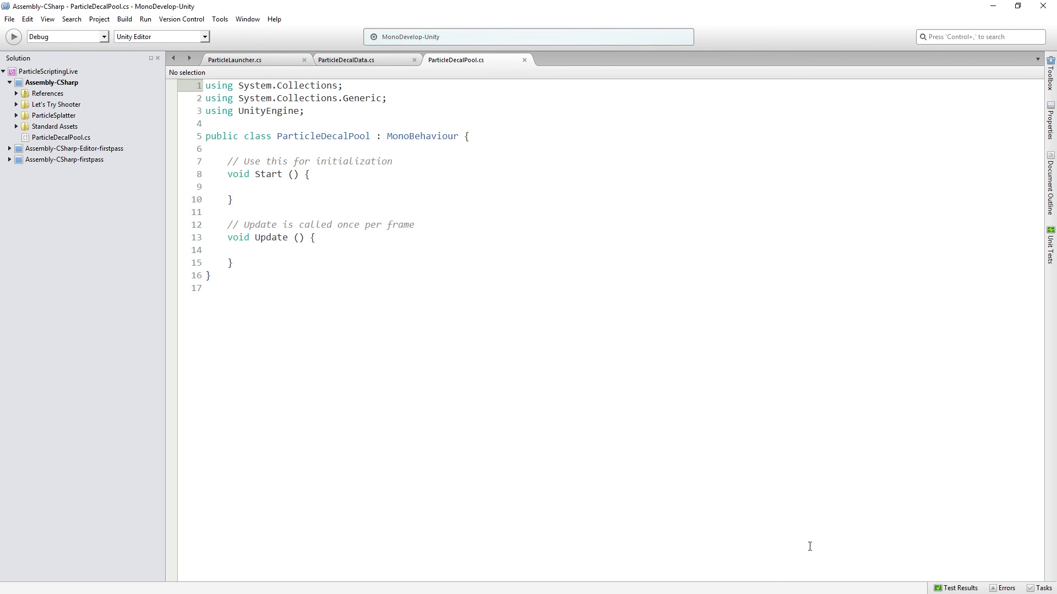